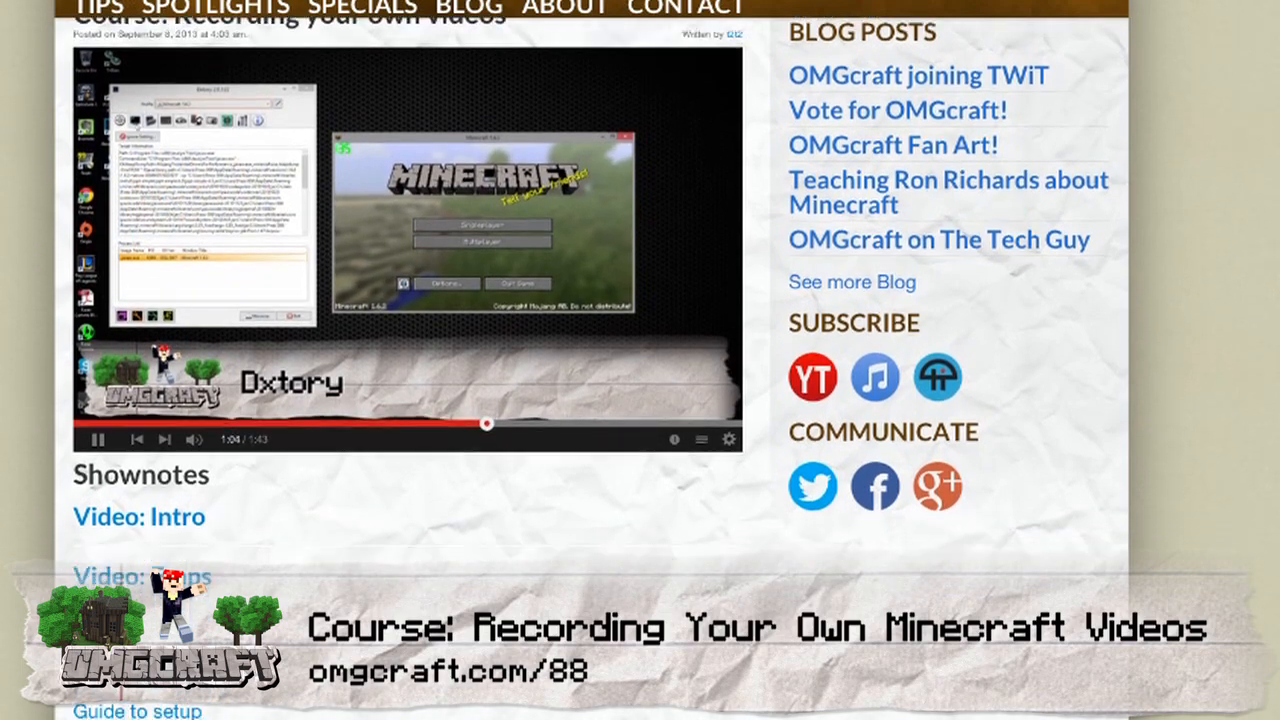
Look through the shownotes of the course on recording your own Minecraft videos, down to the OBS links.
{"action": "scroll", "coordinate": [592, 360], "scroll_direction": "down", "scroll_amount": 3}
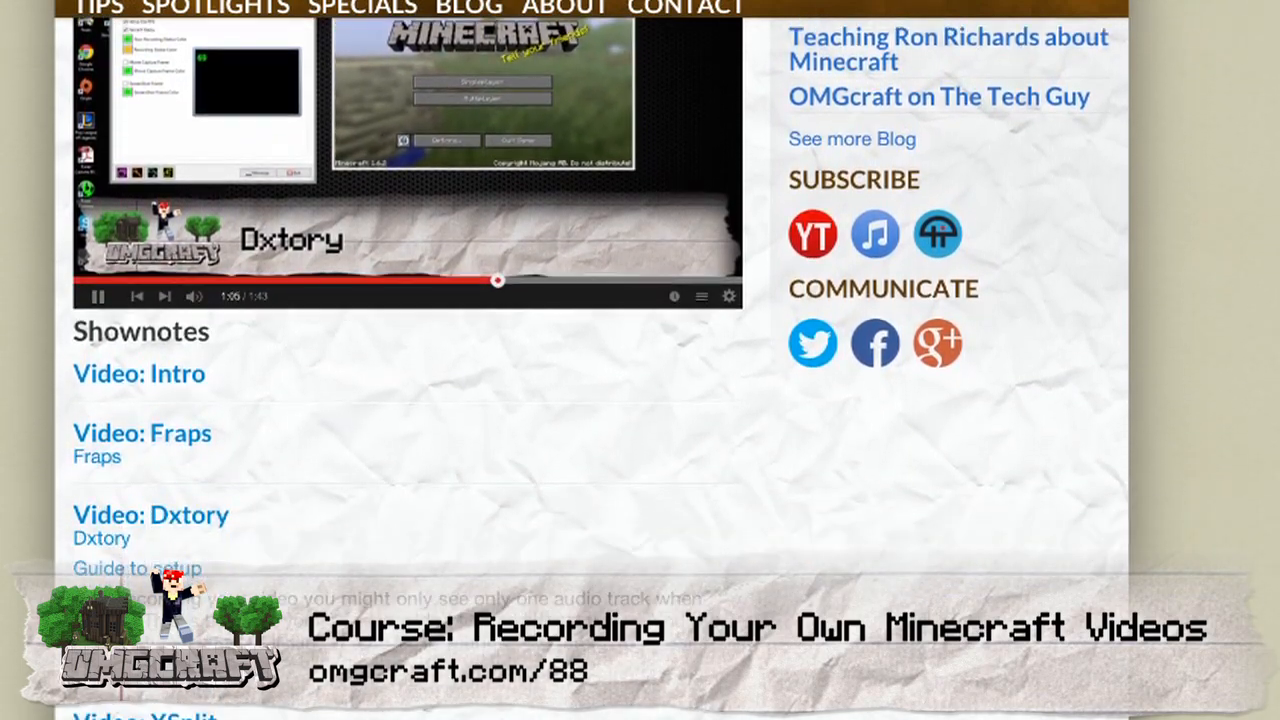
{"action": "scroll", "coordinate": [592, 360], "scroll_direction": "down", "scroll_amount": 3}
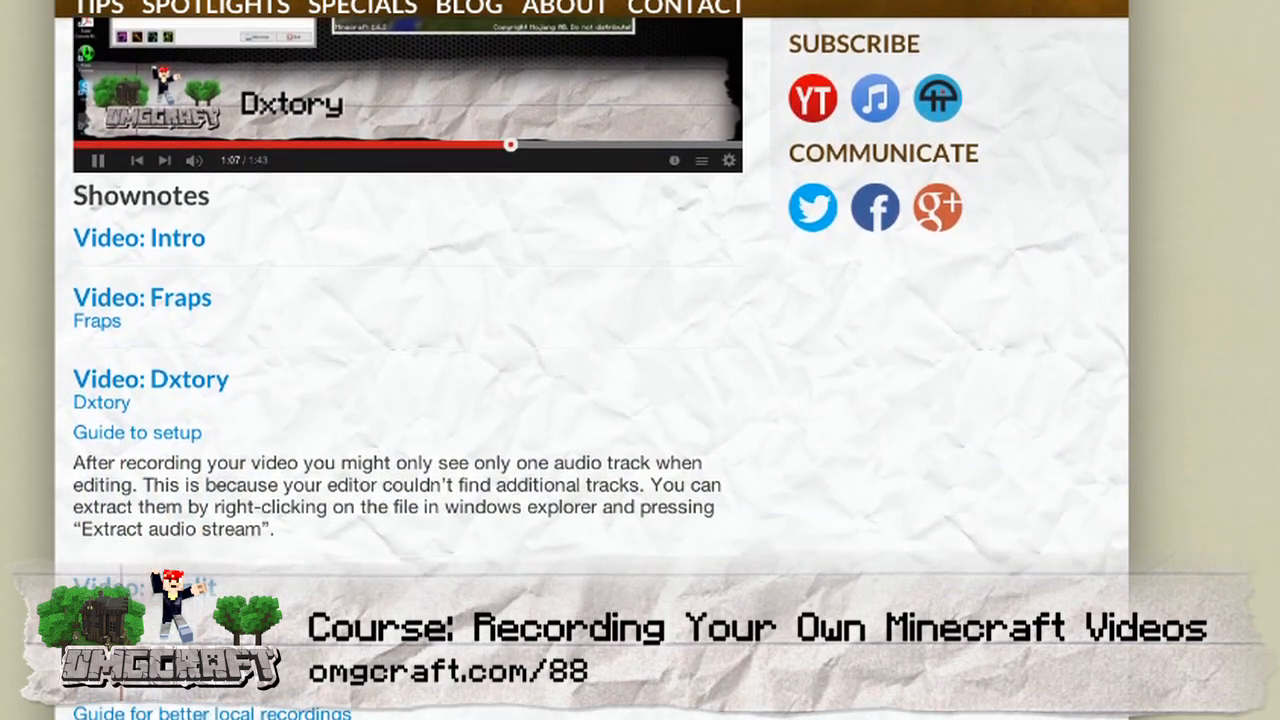
{"action": "scroll", "coordinate": [592, 360], "scroll_direction": "down", "scroll_amount": 2}
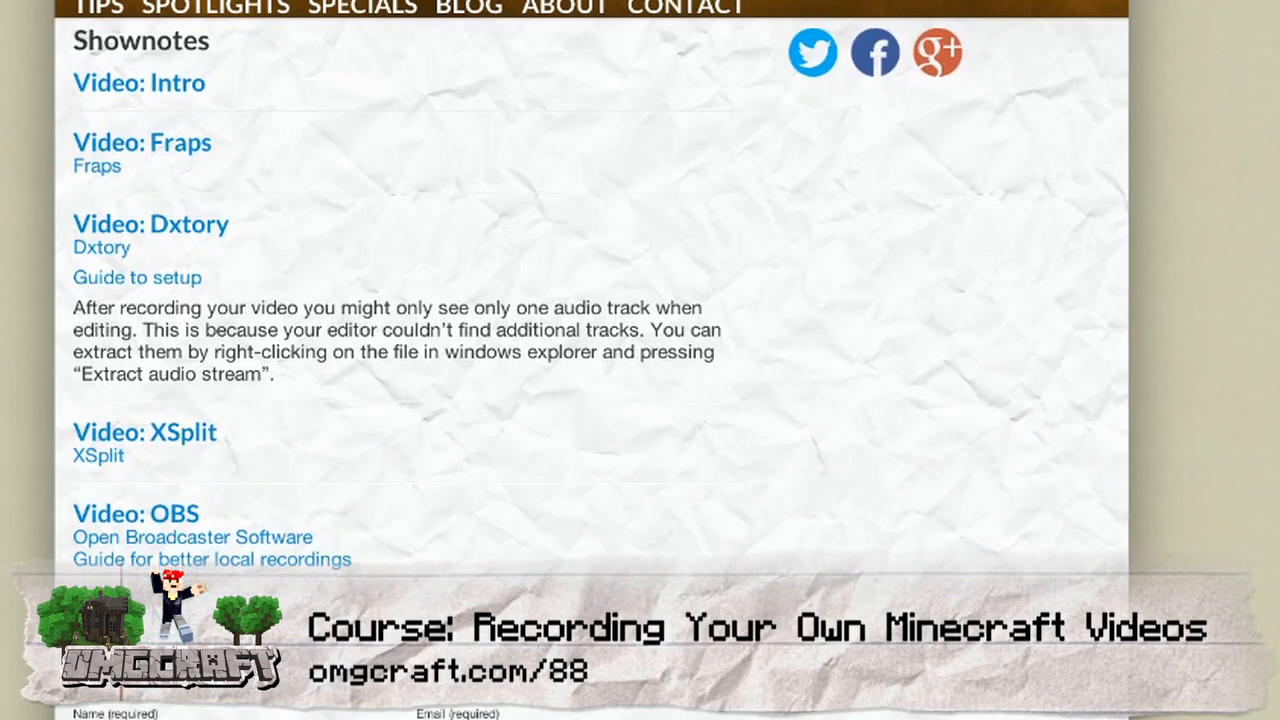
{"action": "scroll", "coordinate": [592, 360], "scroll_direction": "down", "scroll_amount": 2}
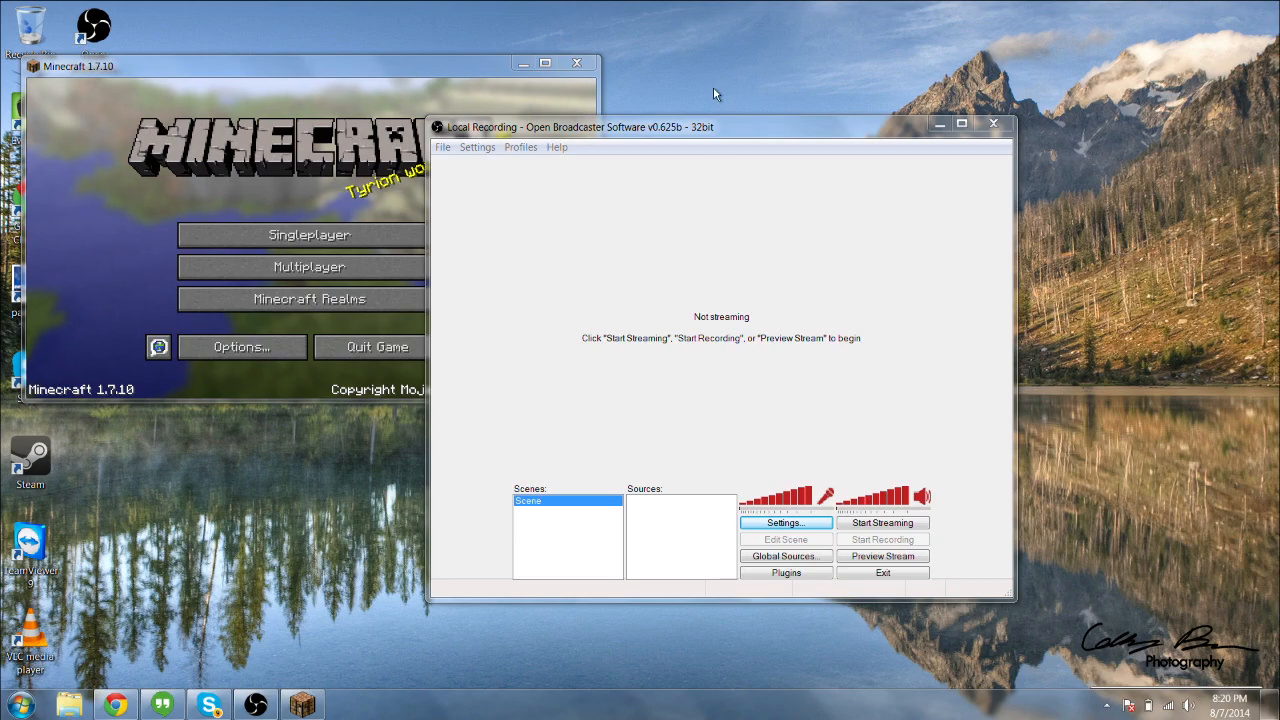
{"action": "left_click_drag", "start_coordinate": [728, 131], "coordinate": [762, 110]}
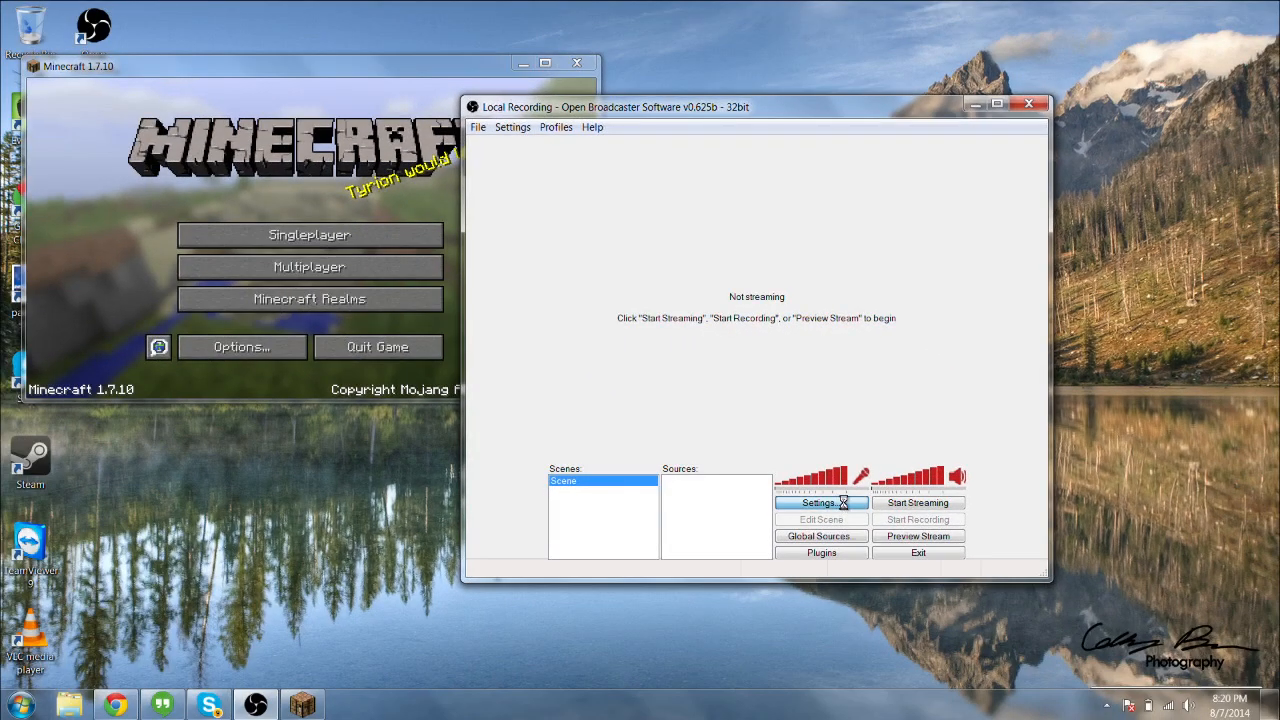
Open the OBS settings and switch the setting profile to streaming and back to Local Recording.
{"action": "left_click", "coordinate": [765, 600]}
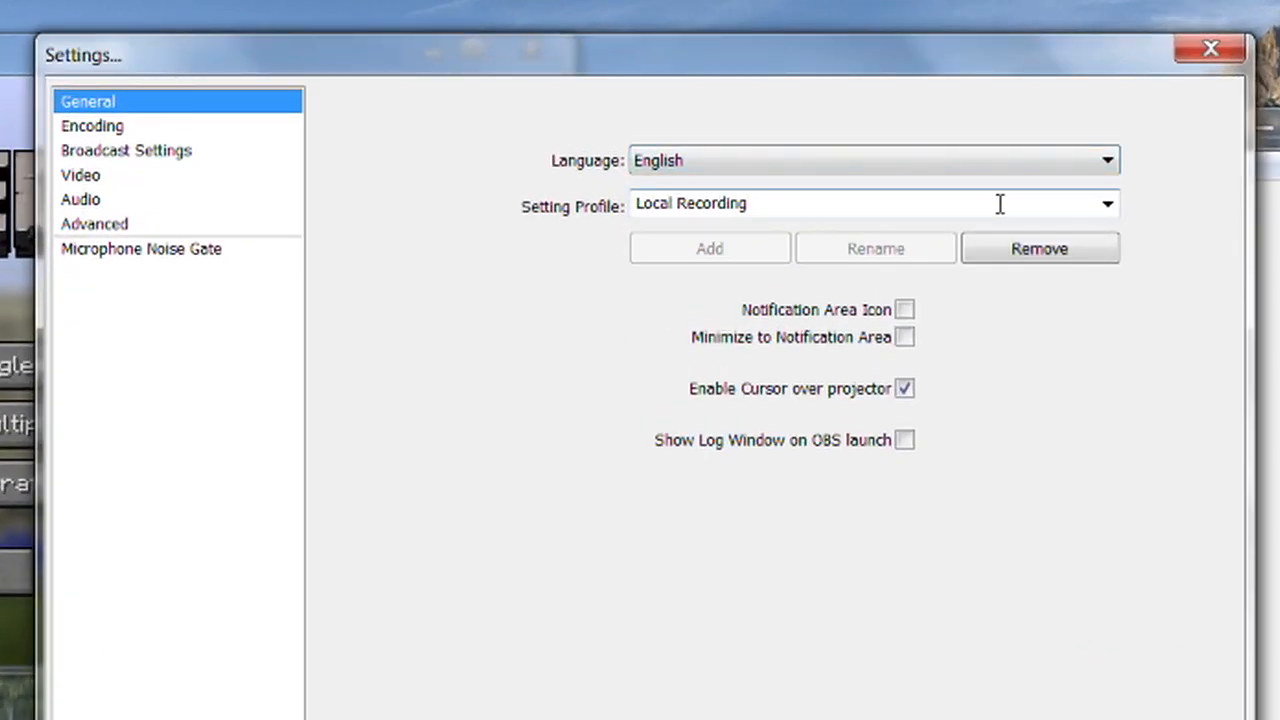
{"action": "left_click", "coordinate": [1108, 205]}
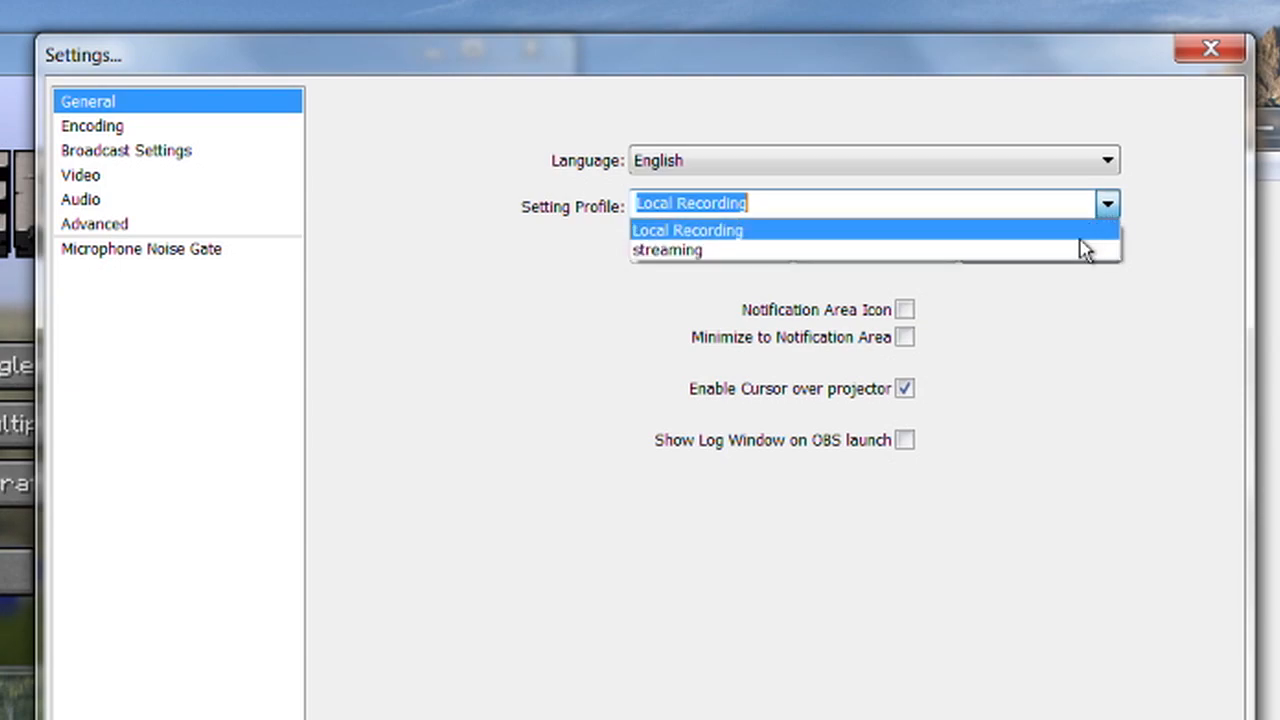
{"action": "left_click", "coordinate": [1074, 255]}
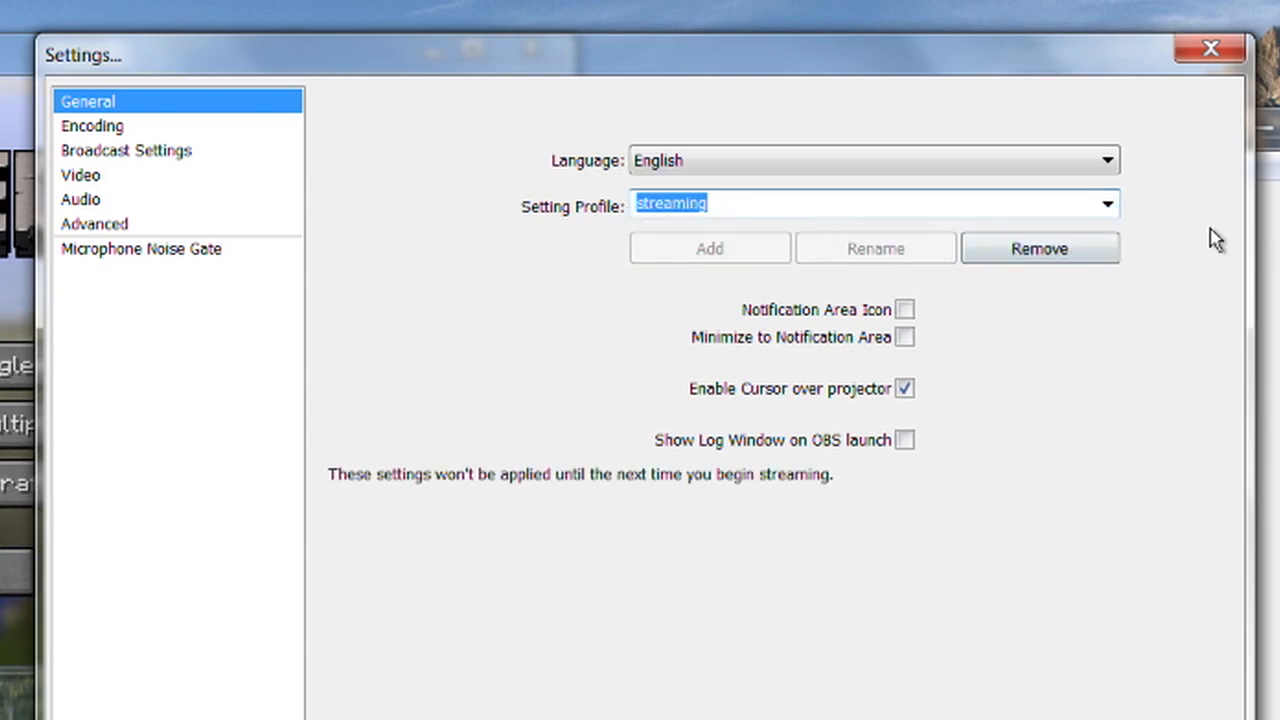
{"action": "left_click", "coordinate": [1108, 205]}
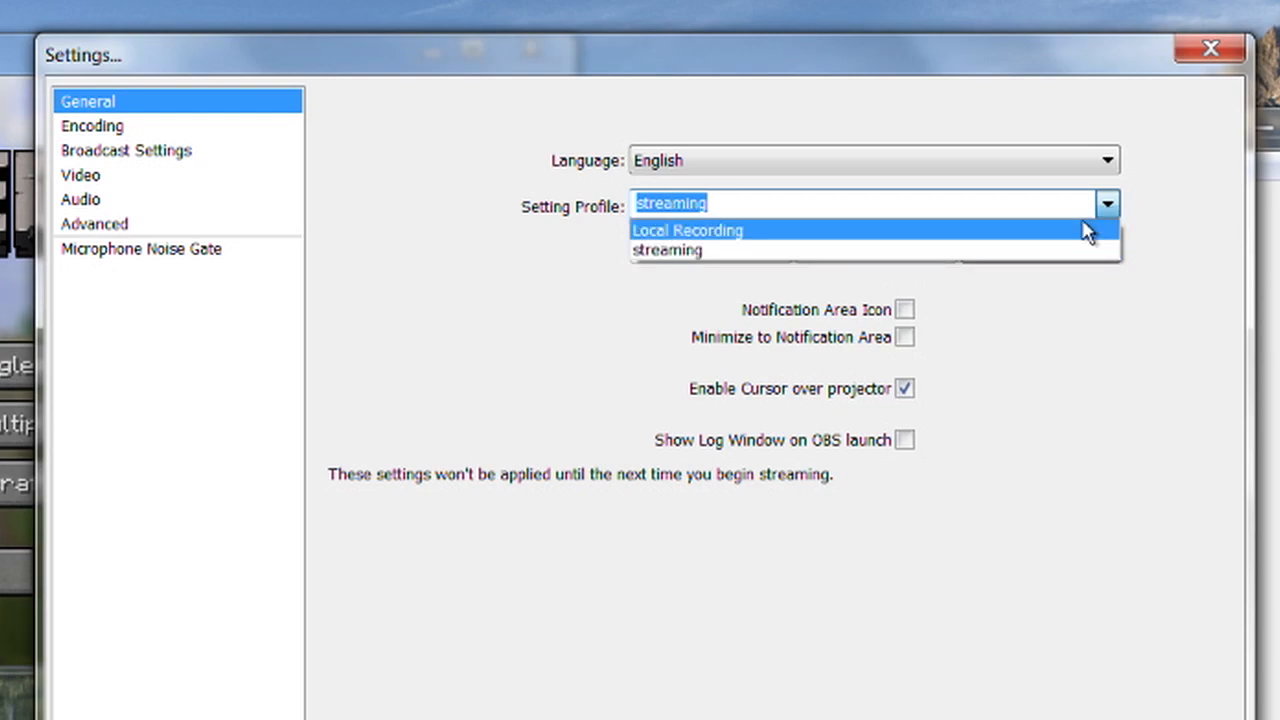
{"action": "left_click", "coordinate": [1088, 231]}
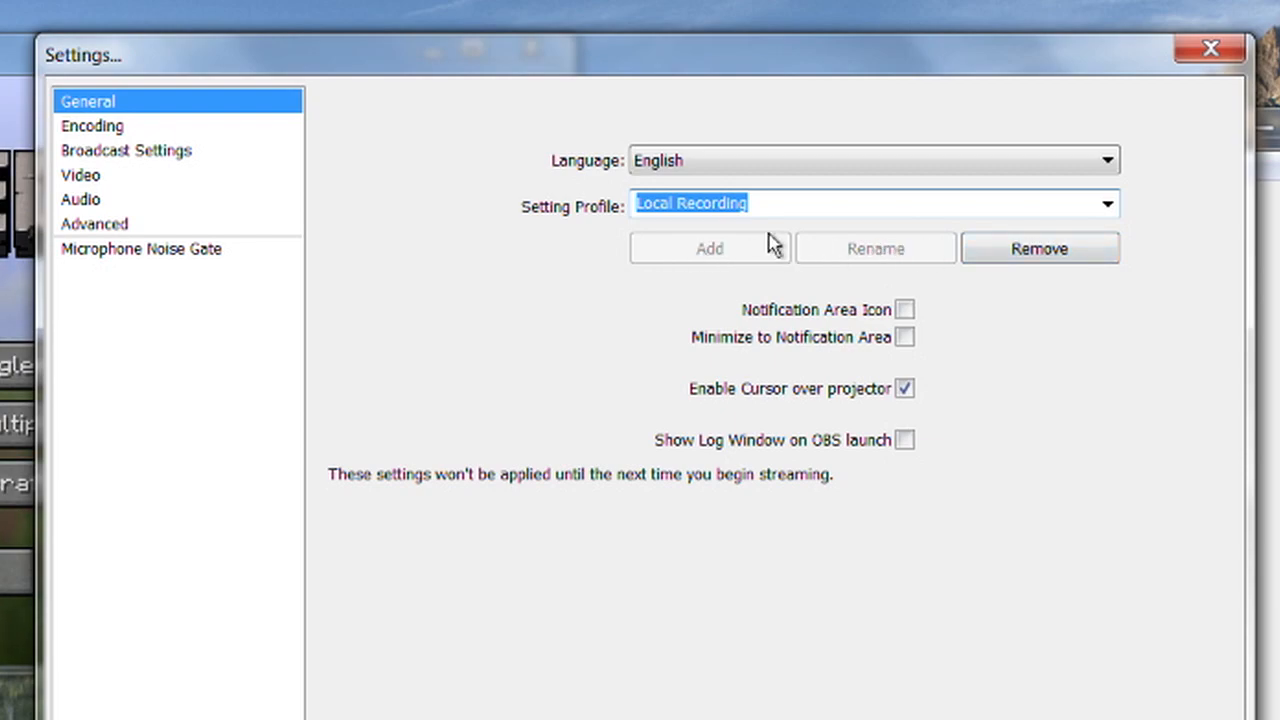
Add a setting profile named slfskfjksdf and make Local Recording the active profile again.
{"action": "type", "text": "slfskfjksdf"}
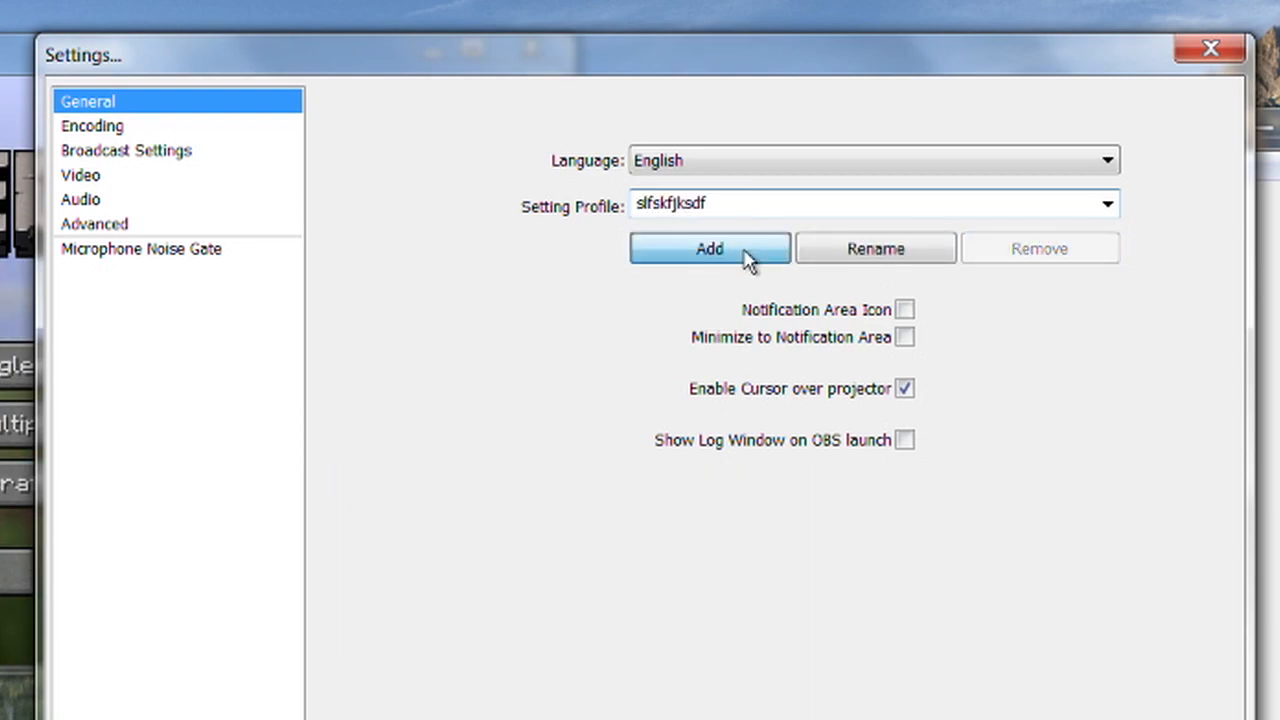
{"action": "left_click", "coordinate": [751, 255]}
{"action": "left_click", "coordinate": [1108, 205]}
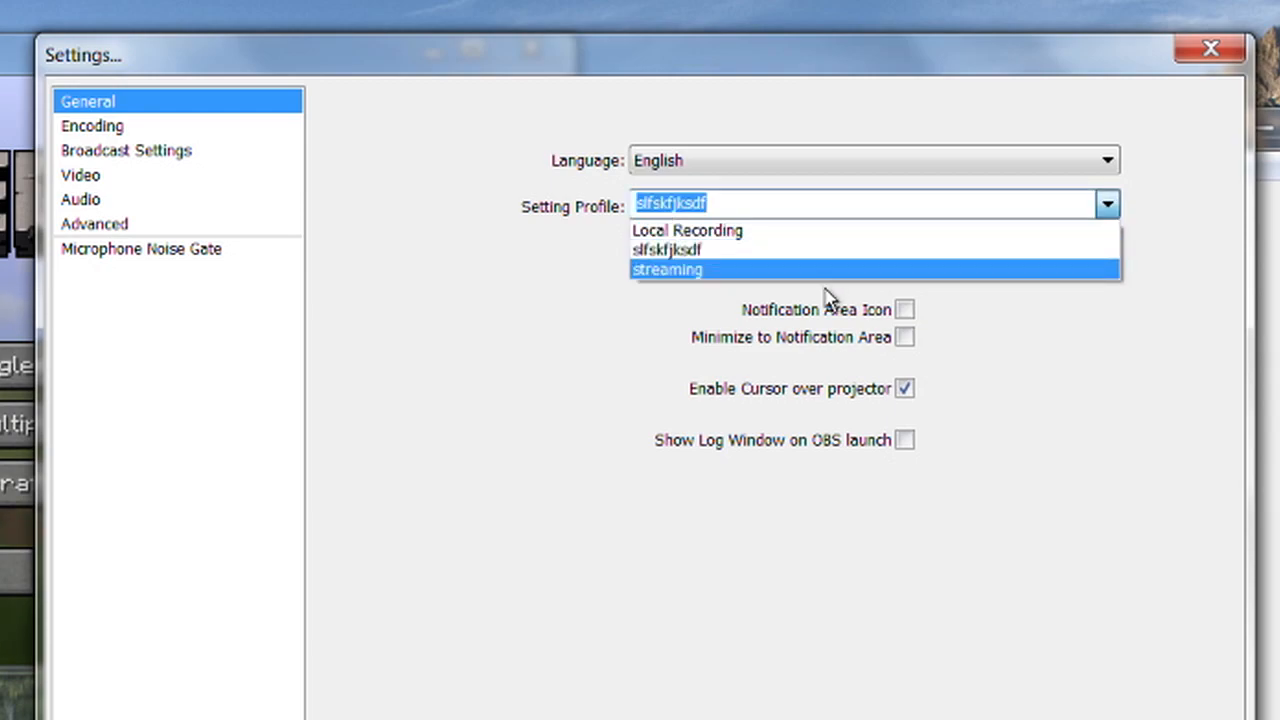
{"action": "left_click", "coordinate": [818, 232]}
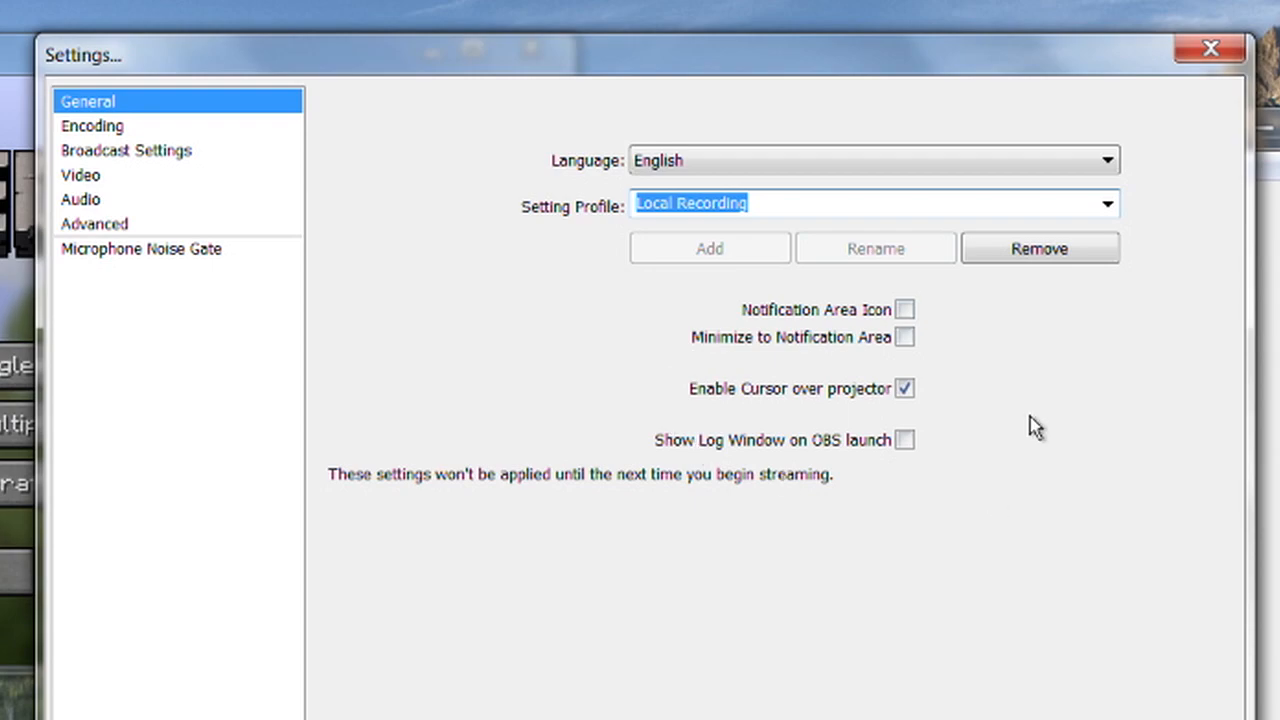
Set the maximum video bitrate to 2800 kb/s in the encoding settings and save the change.
{"action": "left_click", "coordinate": [128, 135]}
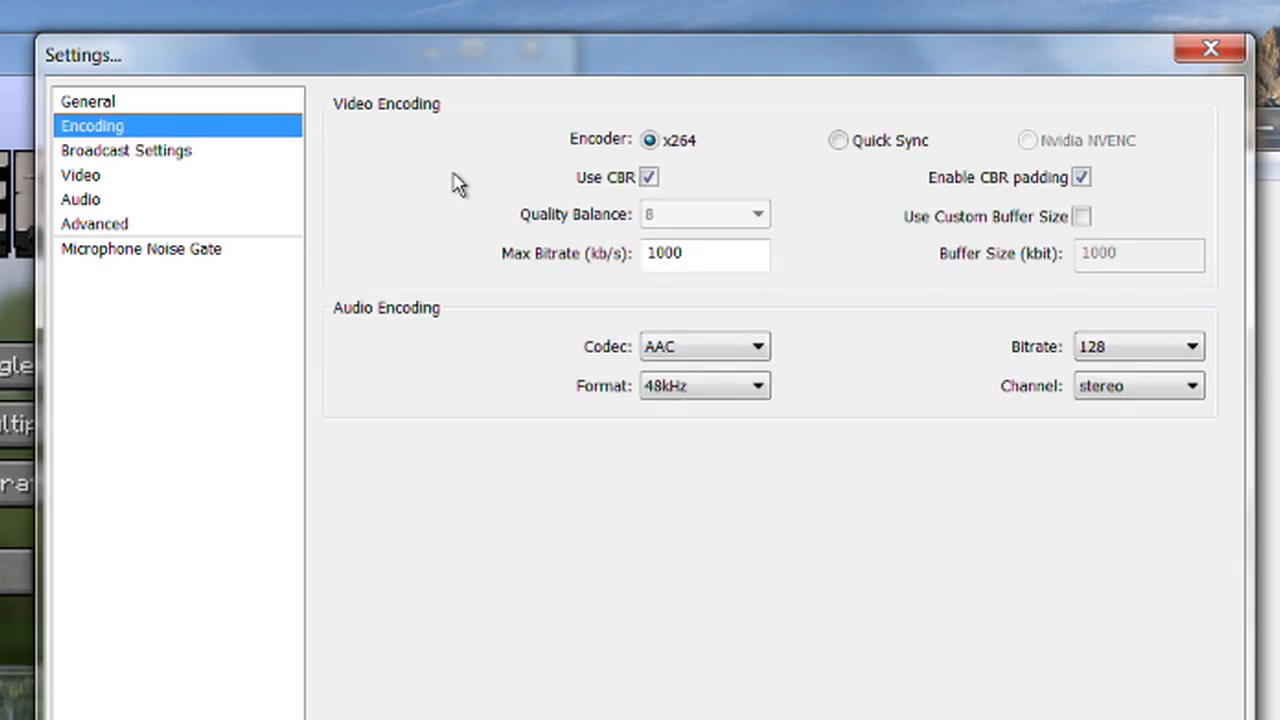
{"action": "left_click", "coordinate": [653, 257]}
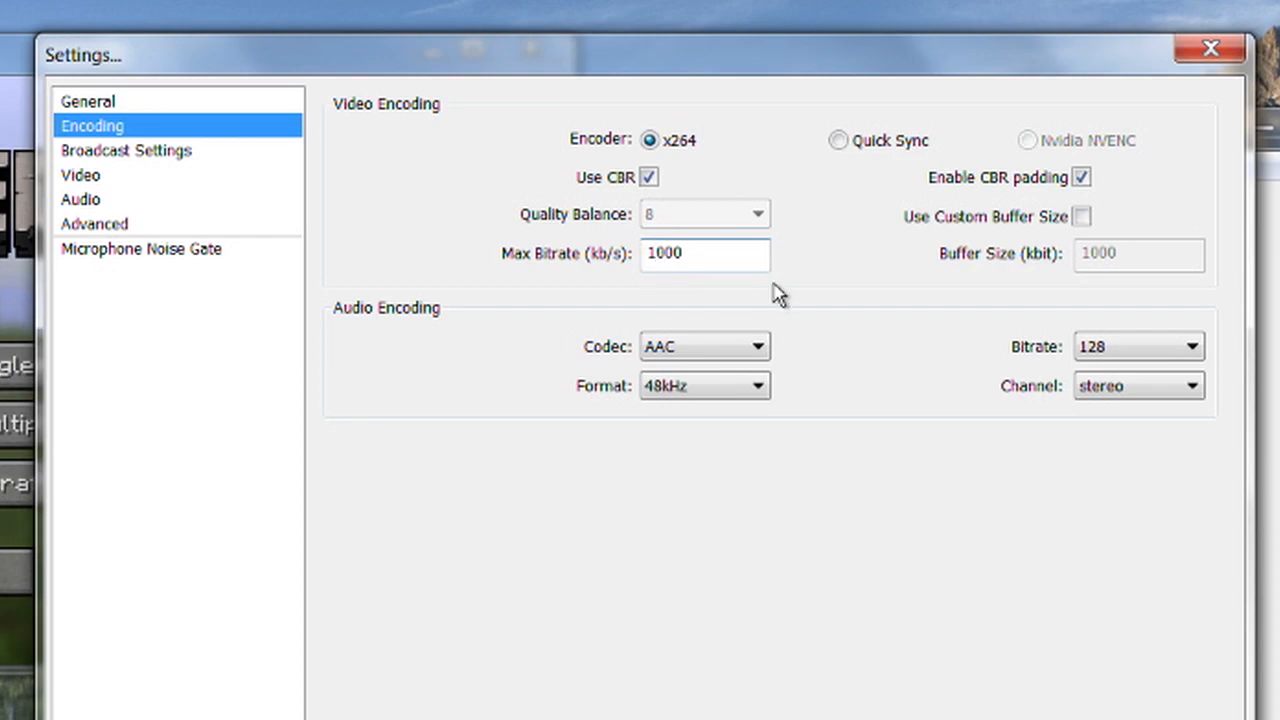
{"action": "type", "text": "28"}
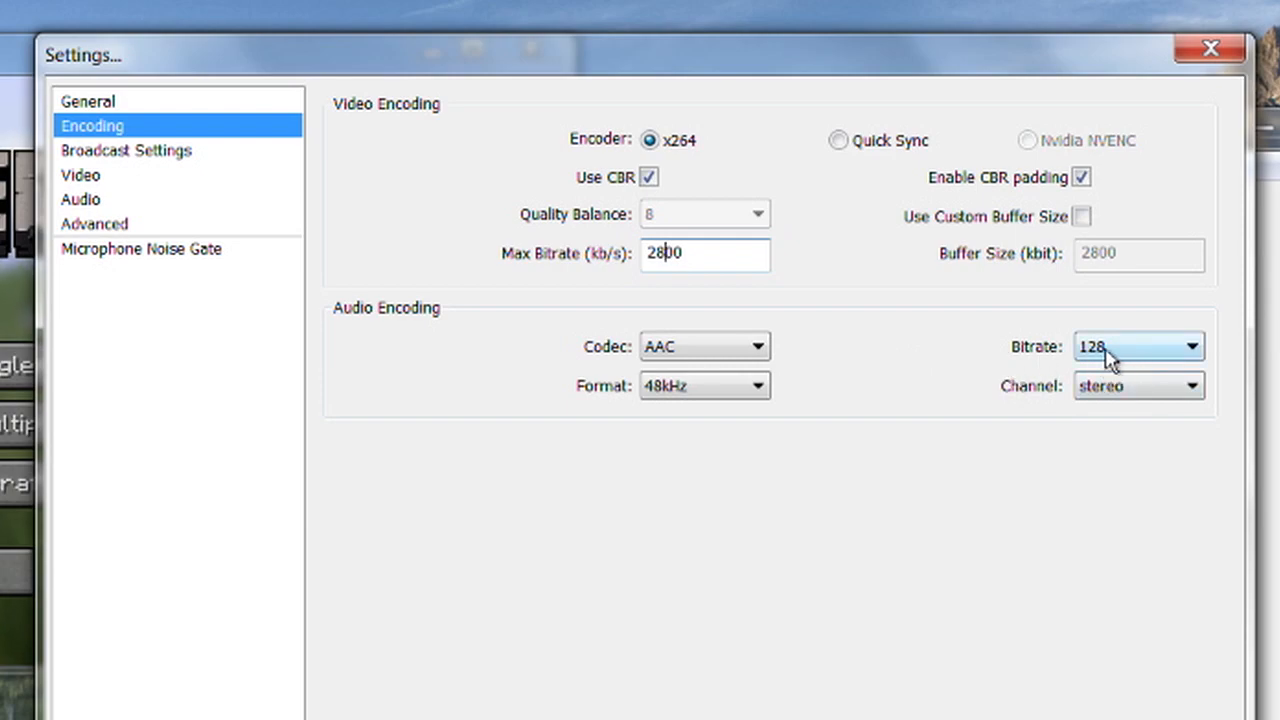
{"action": "left_click", "coordinate": [1139, 352]}
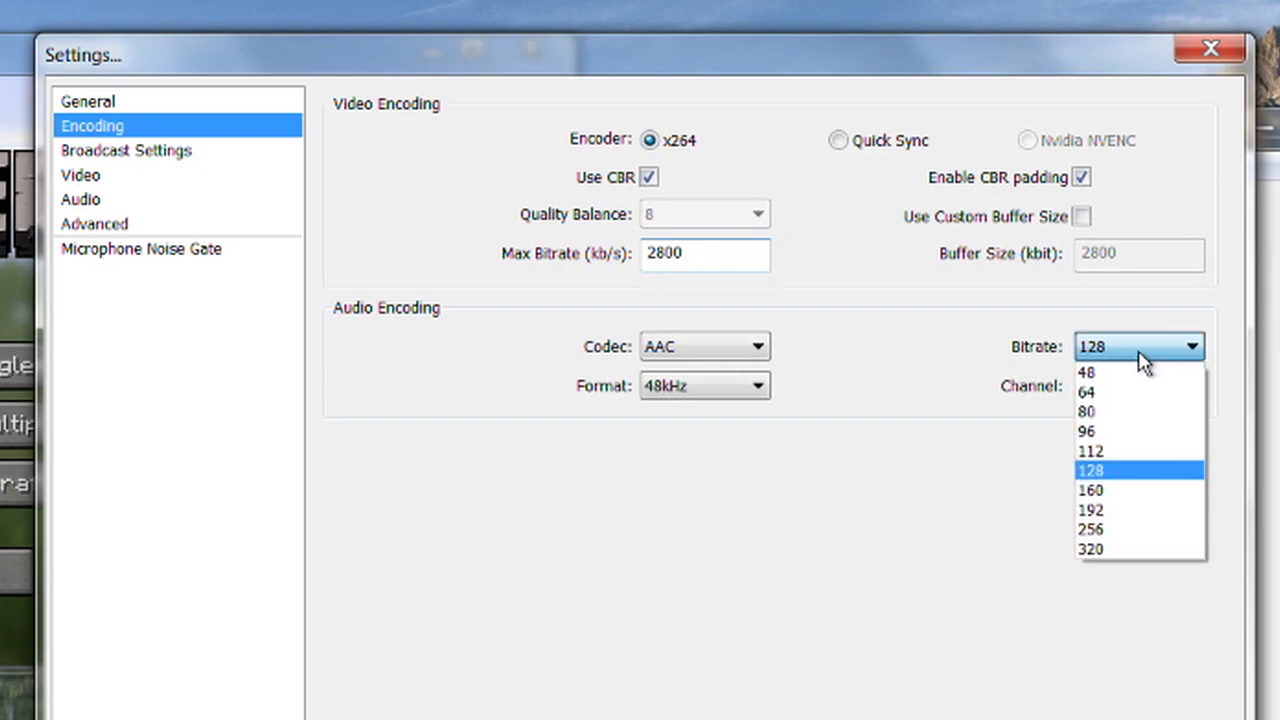
{"action": "left_click", "coordinate": [929, 386]}
{"action": "left_click", "coordinate": [185, 151]}
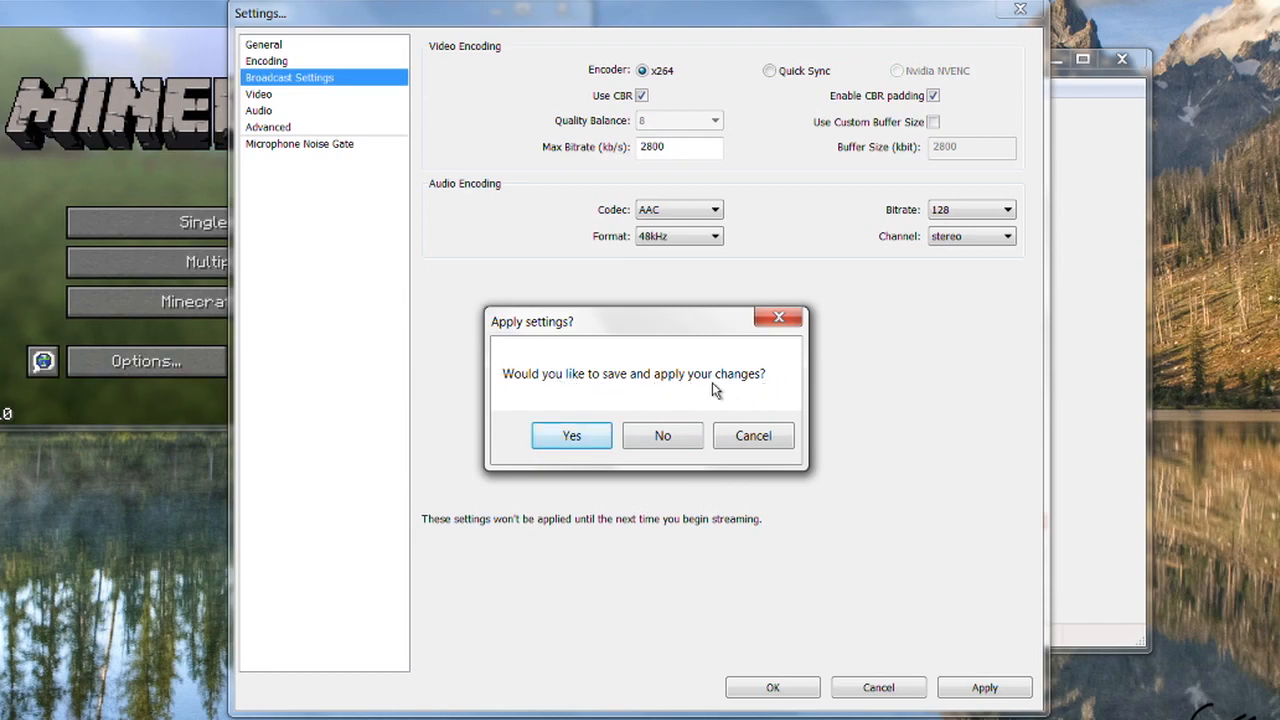
{"action": "left_click", "coordinate": [588, 436]}
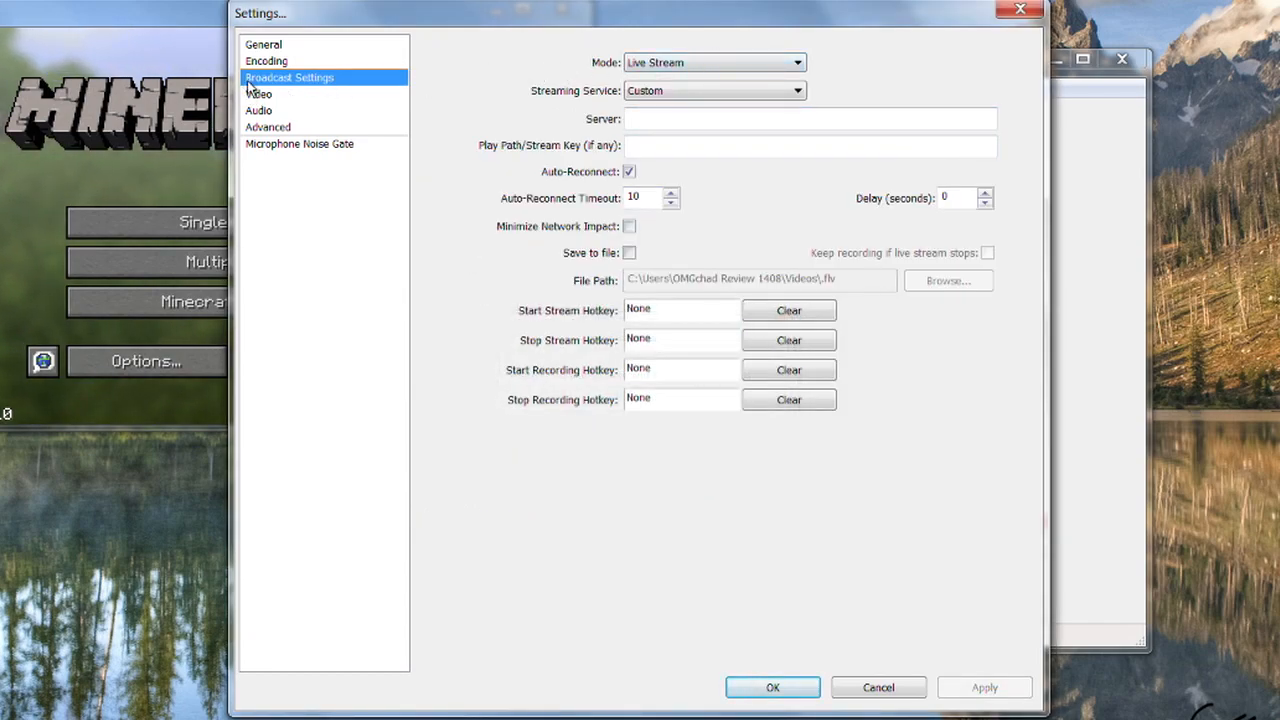
Keep the broadcast mode on Live Stream, choose Twitch / Justin.tv as the streaming service and look through its servers.
{"action": "left_click", "coordinate": [746, 64]}
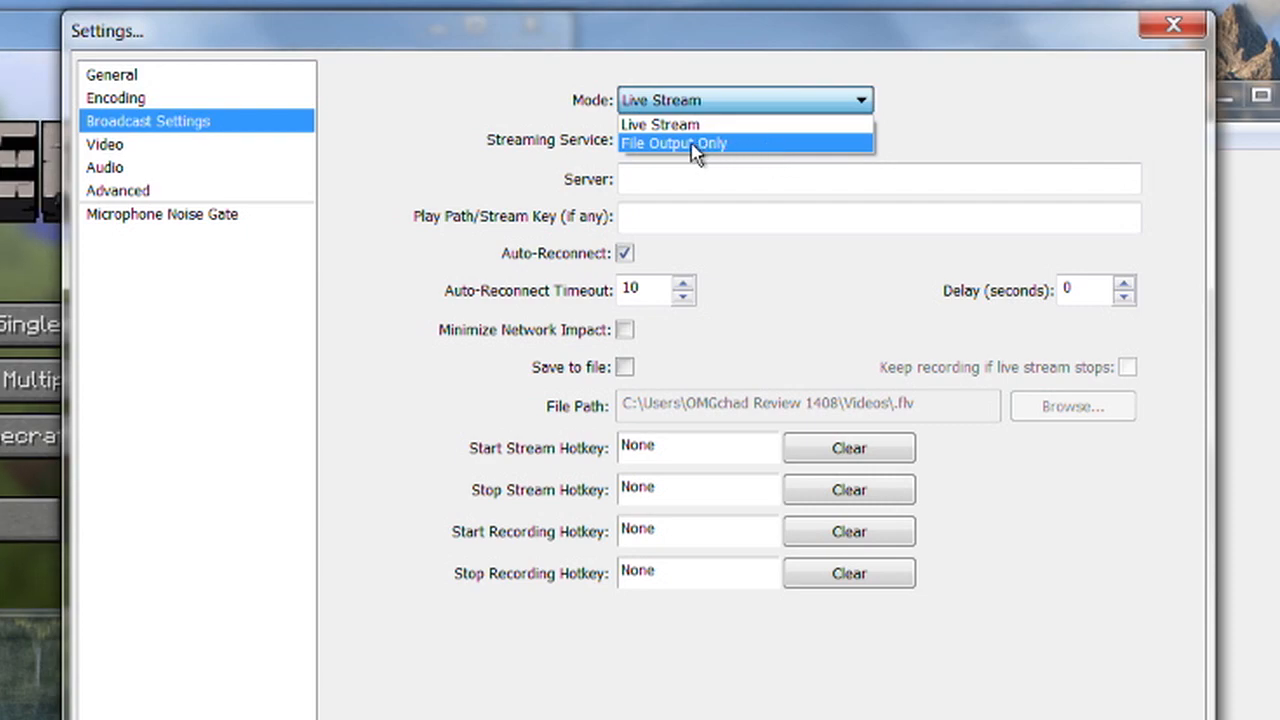
{"action": "left_click", "coordinate": [640, 125]}
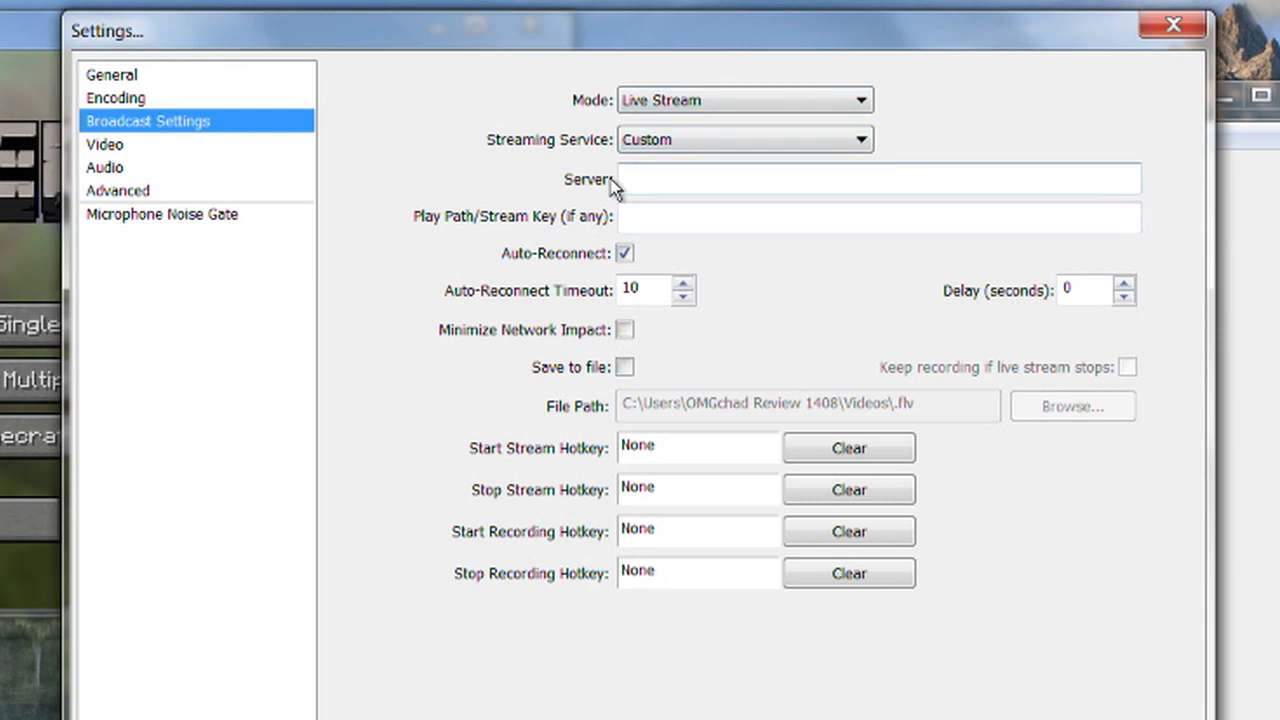
{"action": "left_click", "coordinate": [678, 150]}
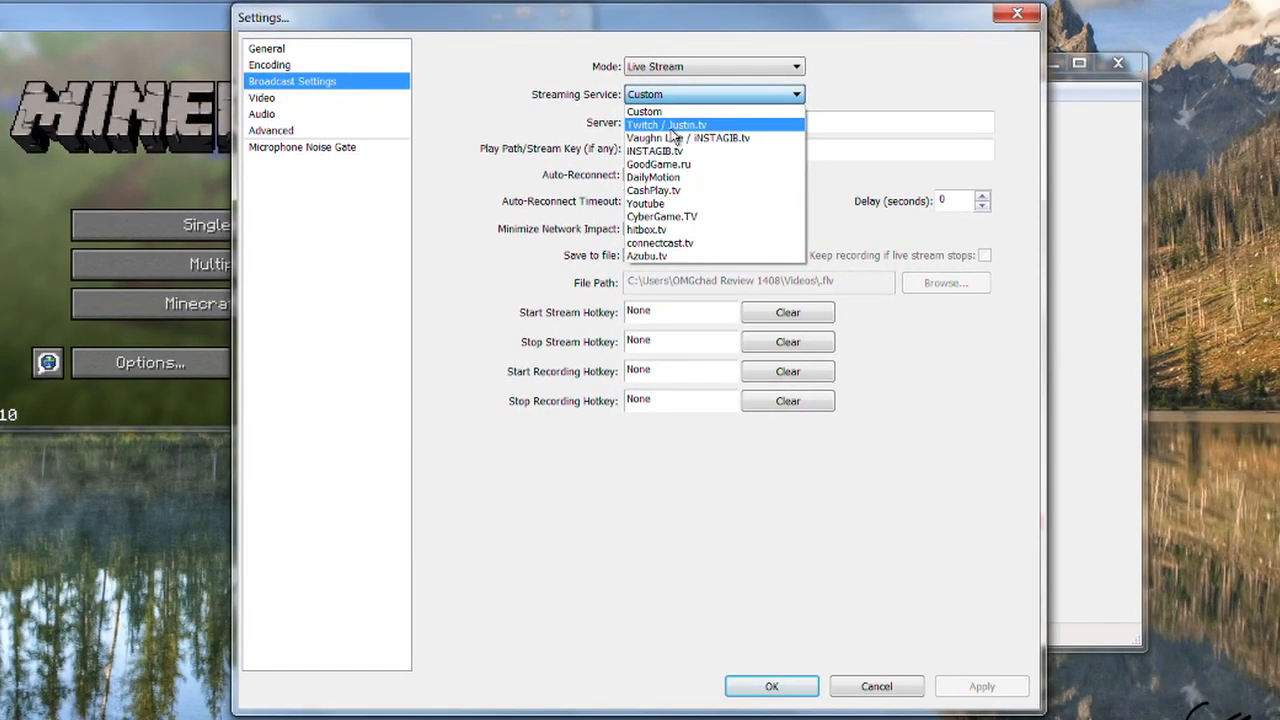
{"action": "left_click", "coordinate": [684, 186]}
{"action": "left_click", "coordinate": [762, 179]}
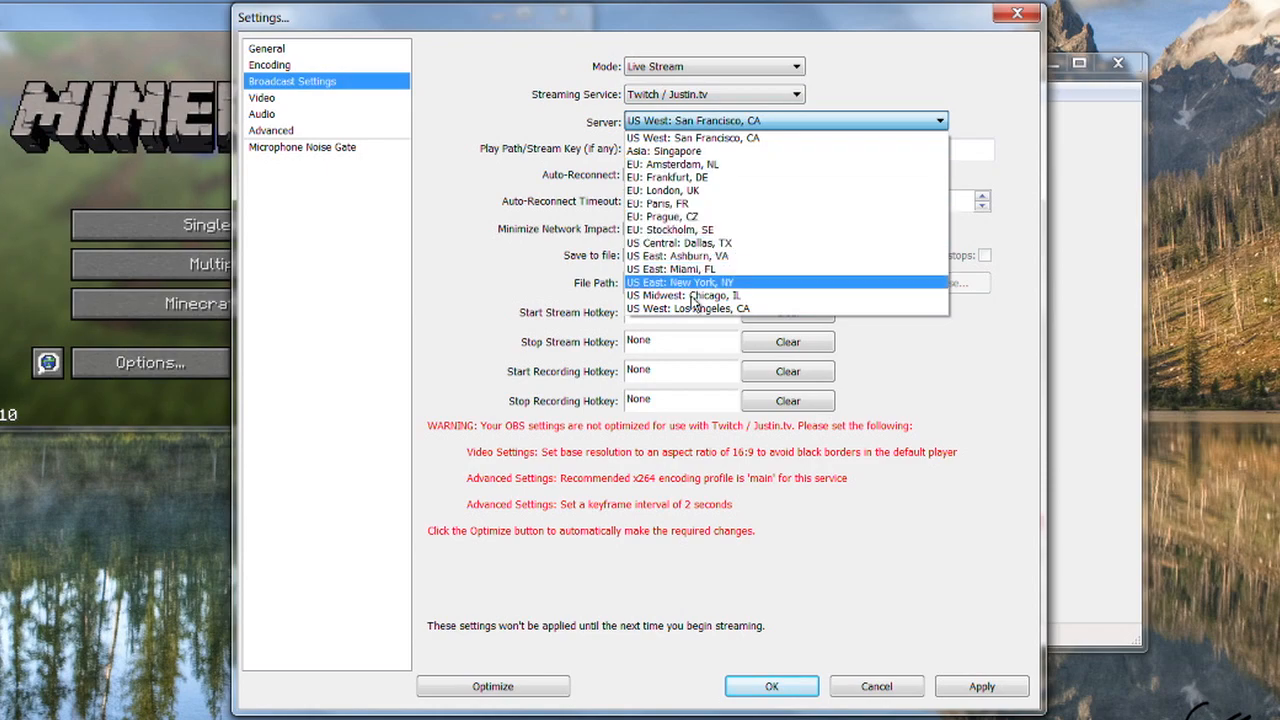
{"action": "left_click", "coordinate": [434, 317]}
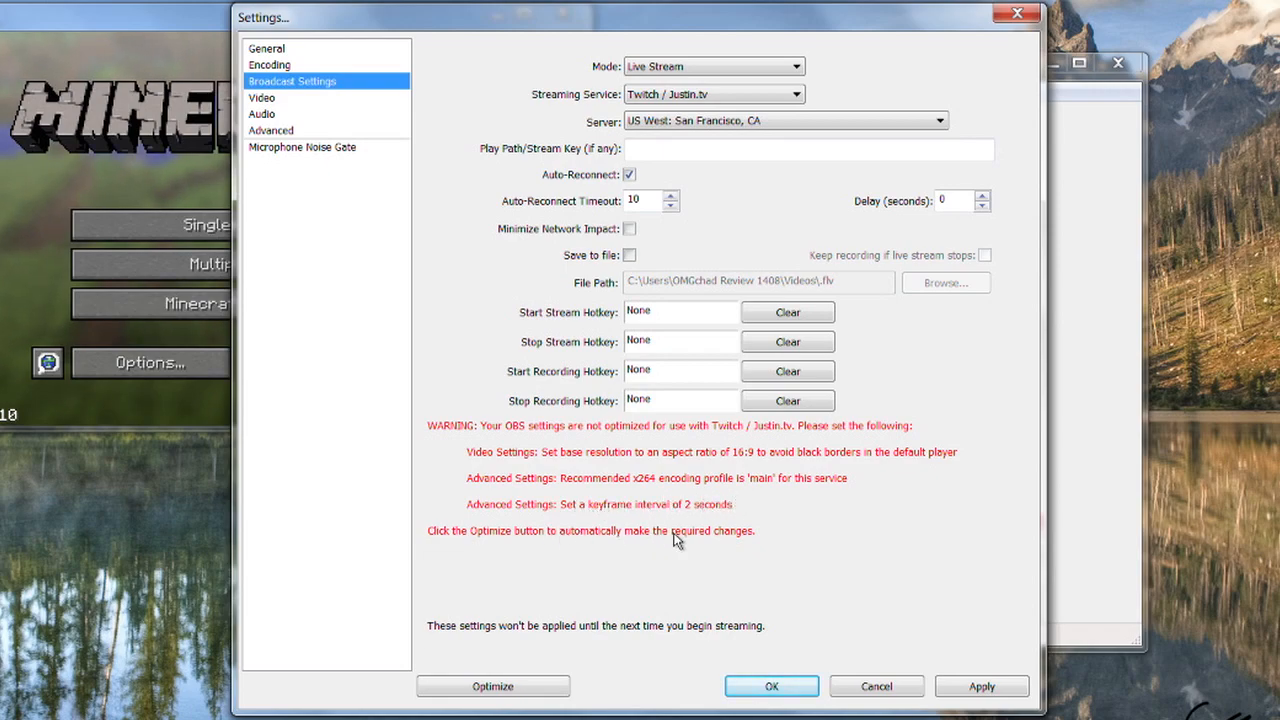
Set the broadcast mode to File Output Only and save recordings to Recroding.mp4 in the Videos library.
{"action": "left_click", "coordinate": [652, 70]}
{"action": "left_click", "coordinate": [657, 91]}
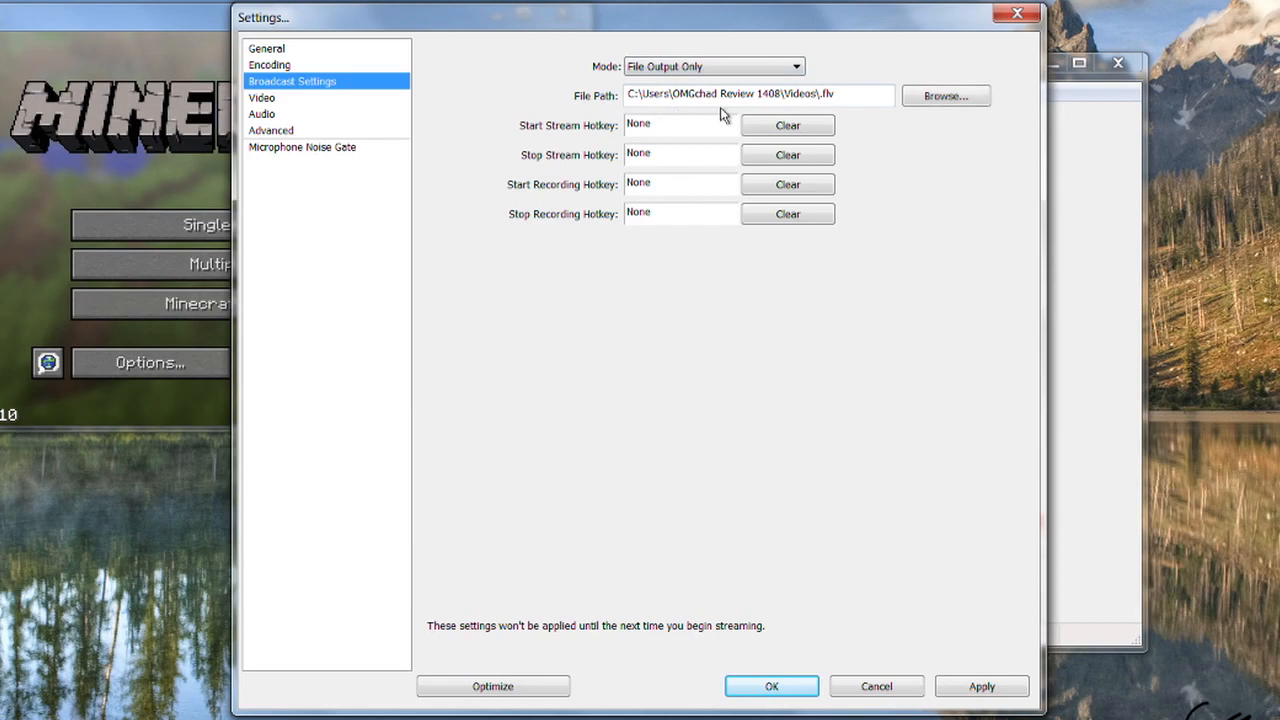
{"action": "left_click", "coordinate": [942, 97]}
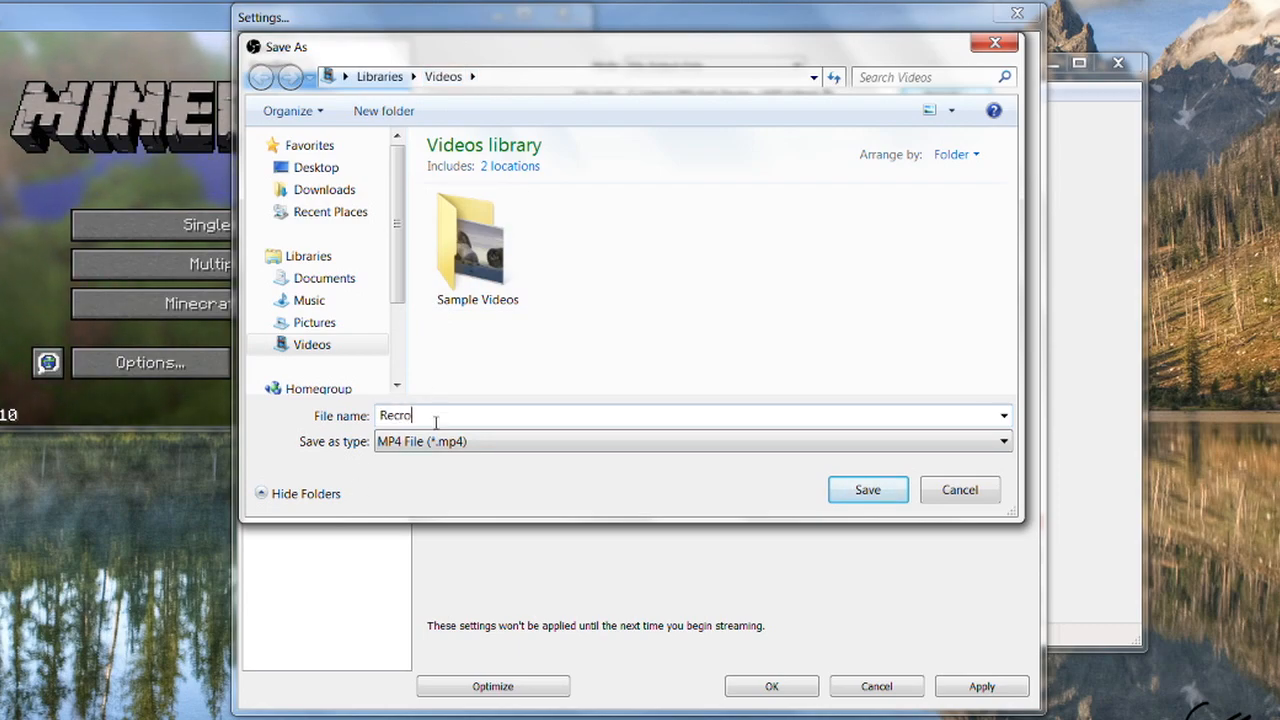
{"action": "left_click", "coordinate": [862, 488]}
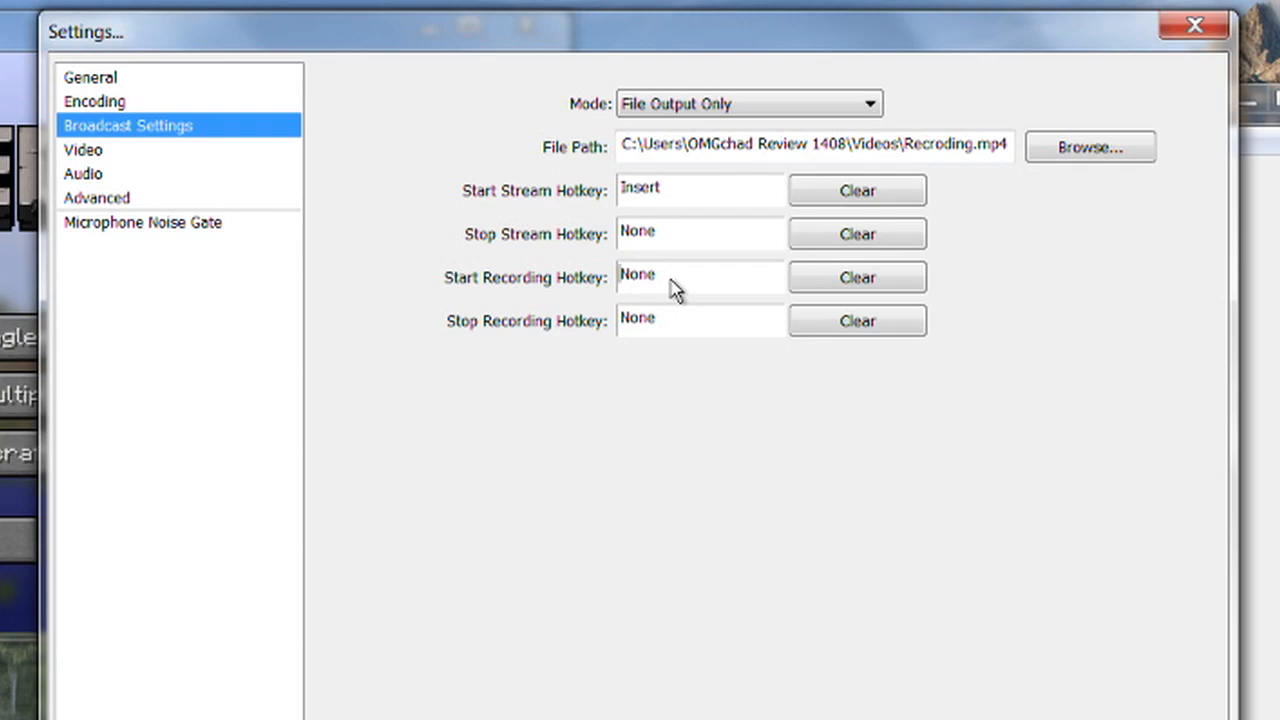
Assign Insert as the Start Recording hotkey, clear the Start Stream hotkey and save the broadcast settings.
{"action": "left_click", "coordinate": [836, 195]}
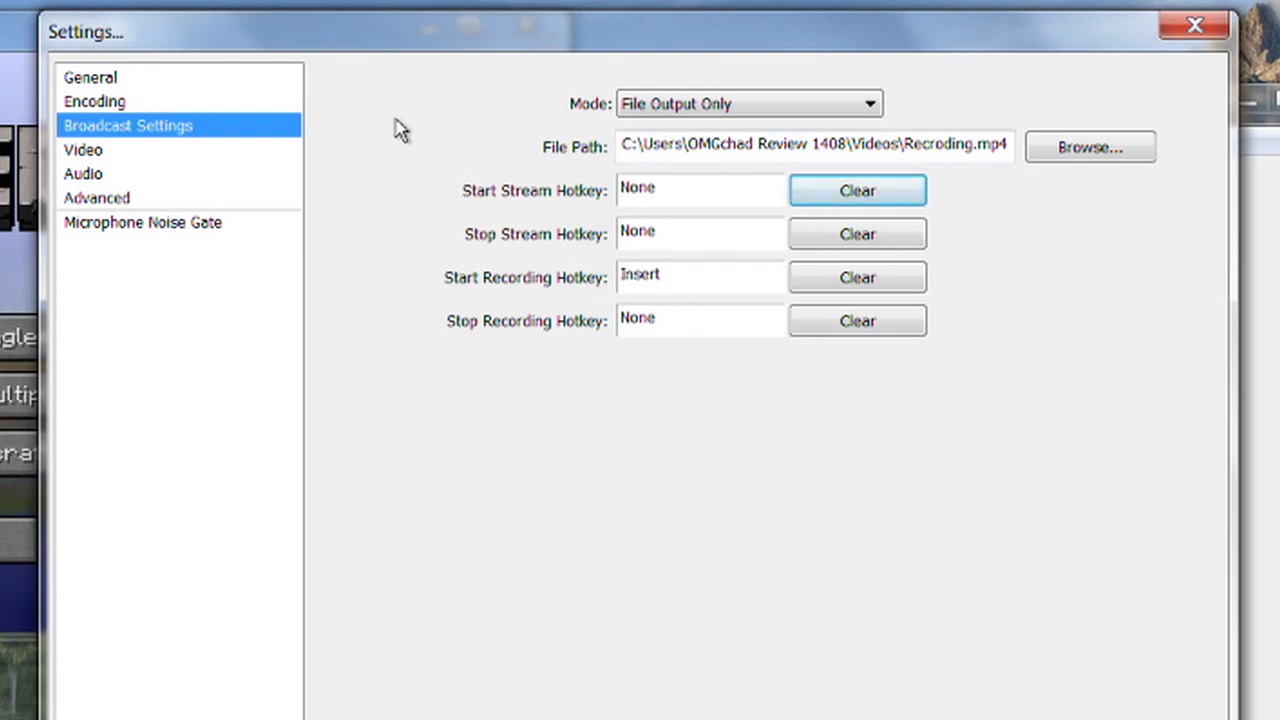
{"action": "left_click", "coordinate": [106, 156]}
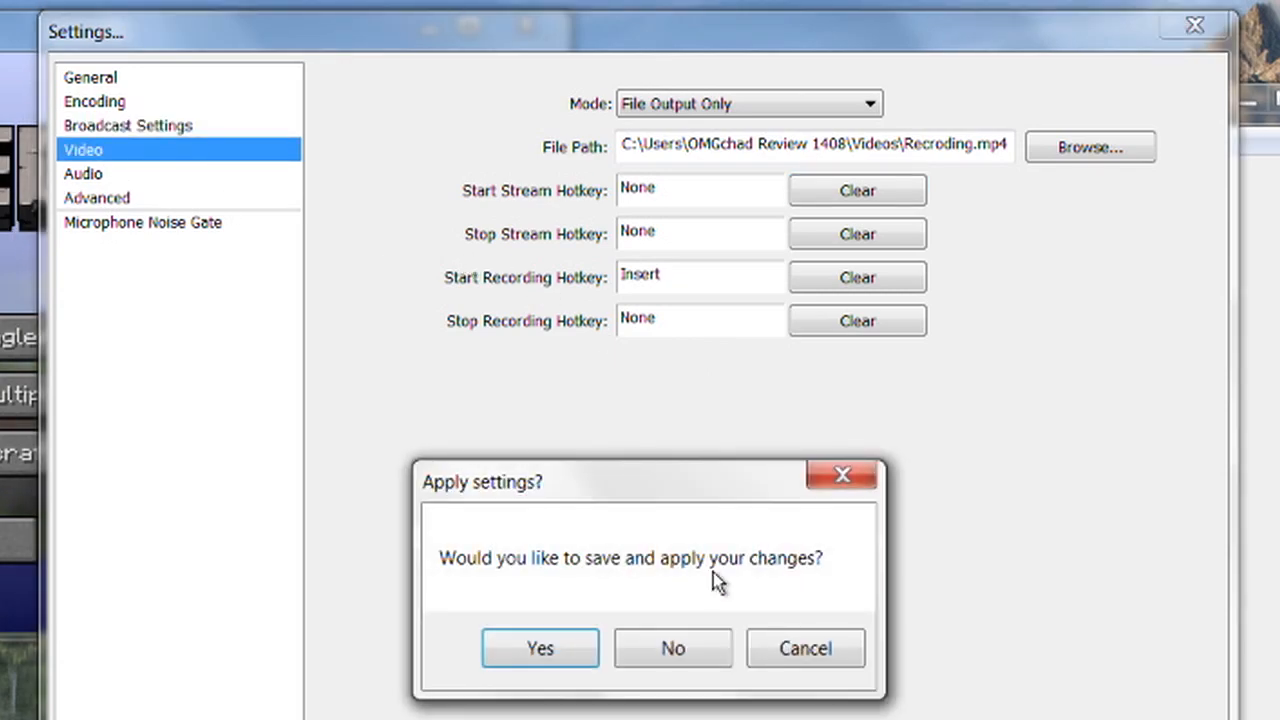
{"action": "left_click", "coordinate": [562, 669]}
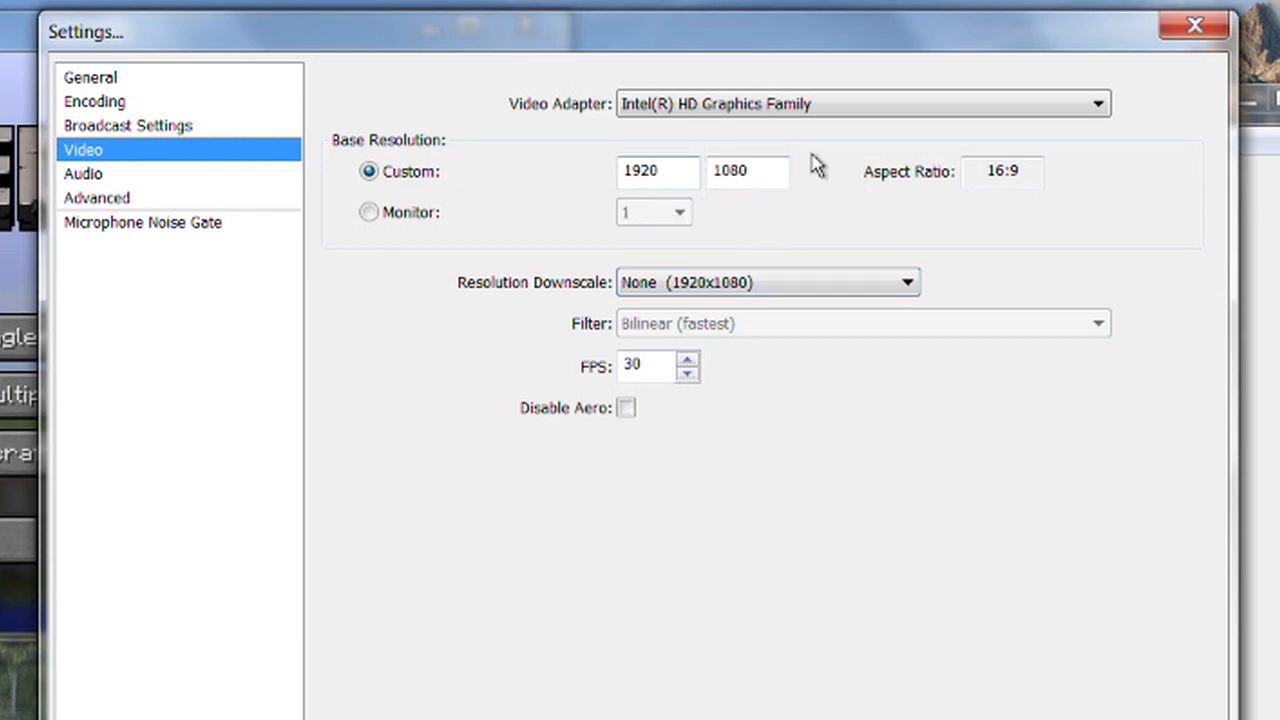
Examine the resolution downscale options in the video settings and the desktop audio devices in the audio settings.
{"action": "left_click", "coordinate": [729, 285]}
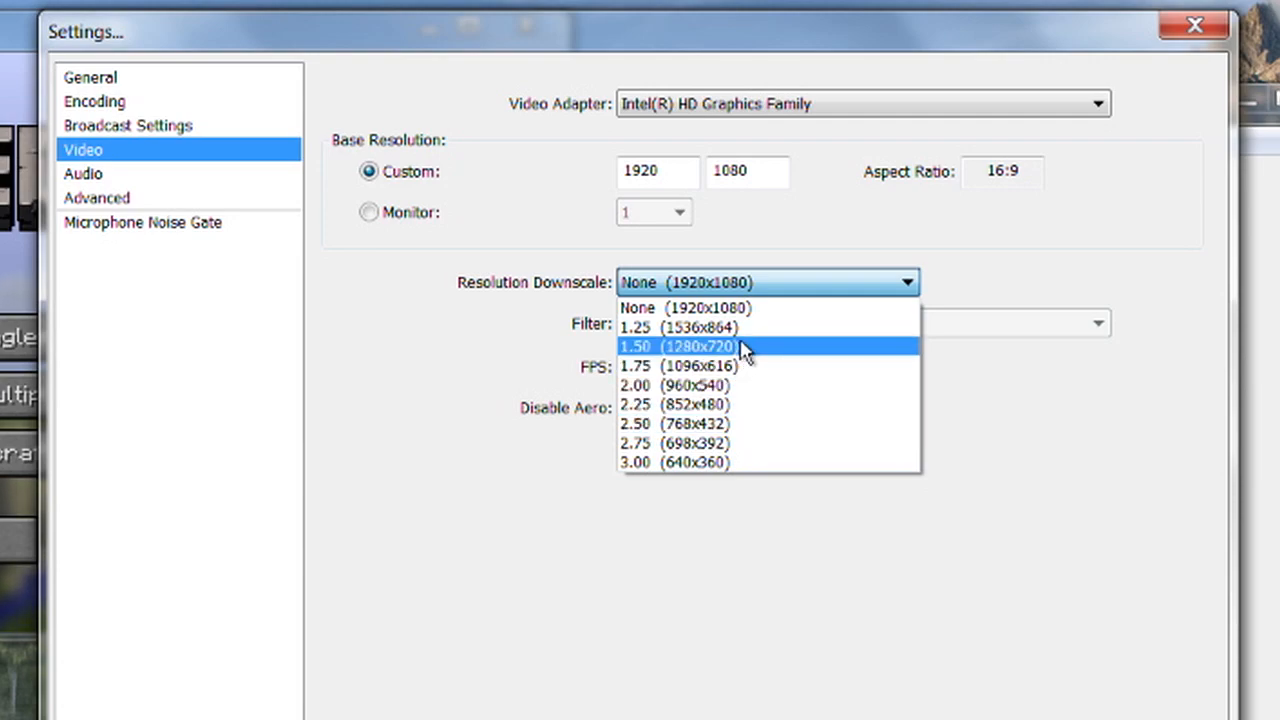
{"action": "left_click", "coordinate": [455, 325]}
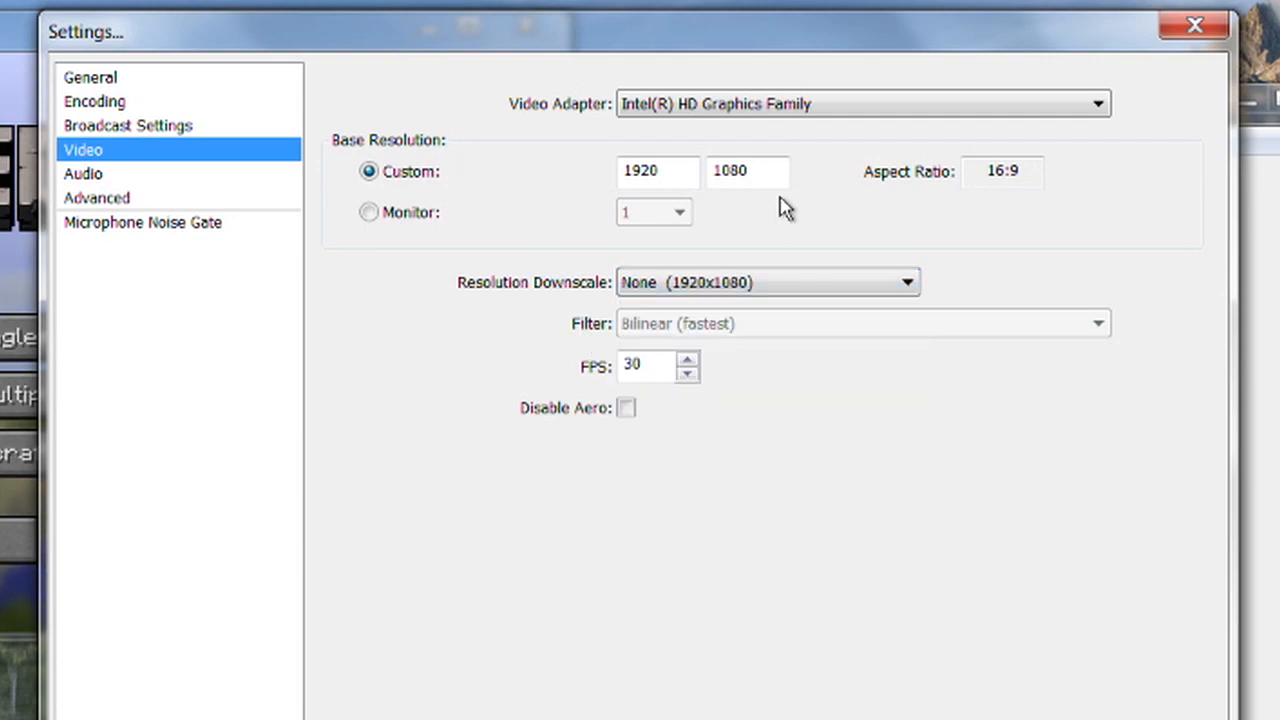
{"action": "left_click", "coordinate": [125, 176]}
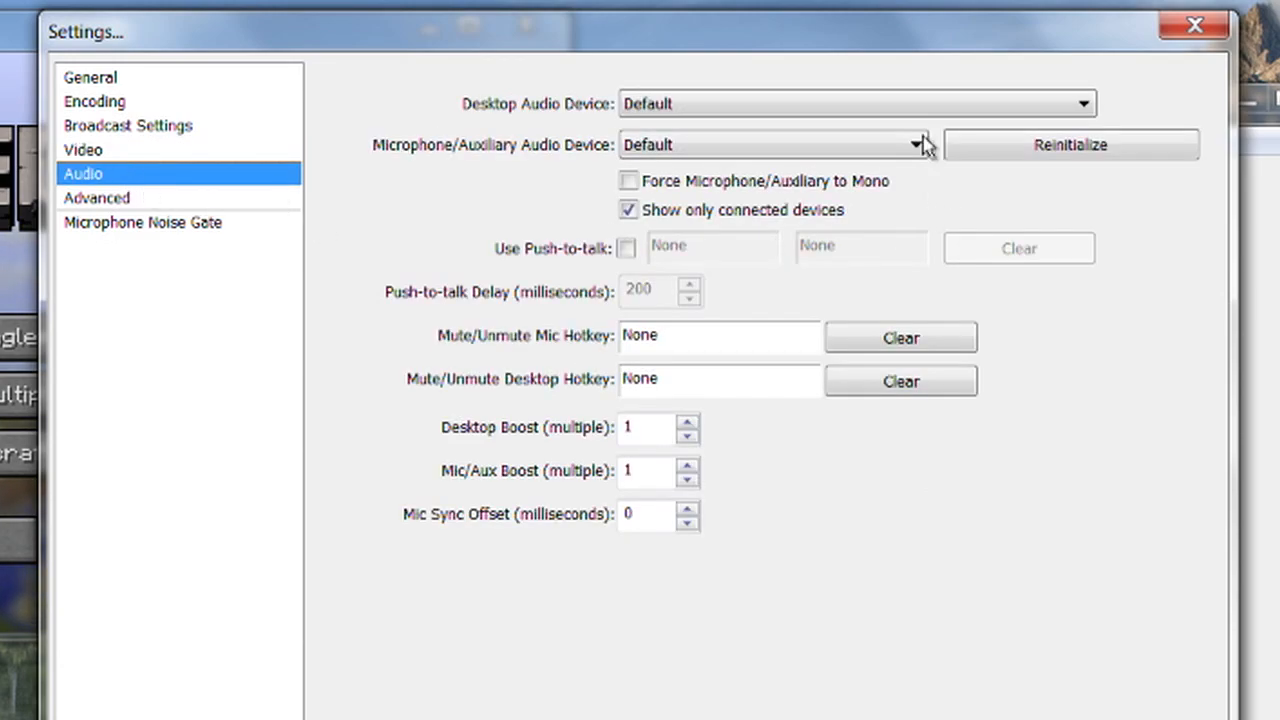
{"action": "left_click", "coordinate": [730, 108]}
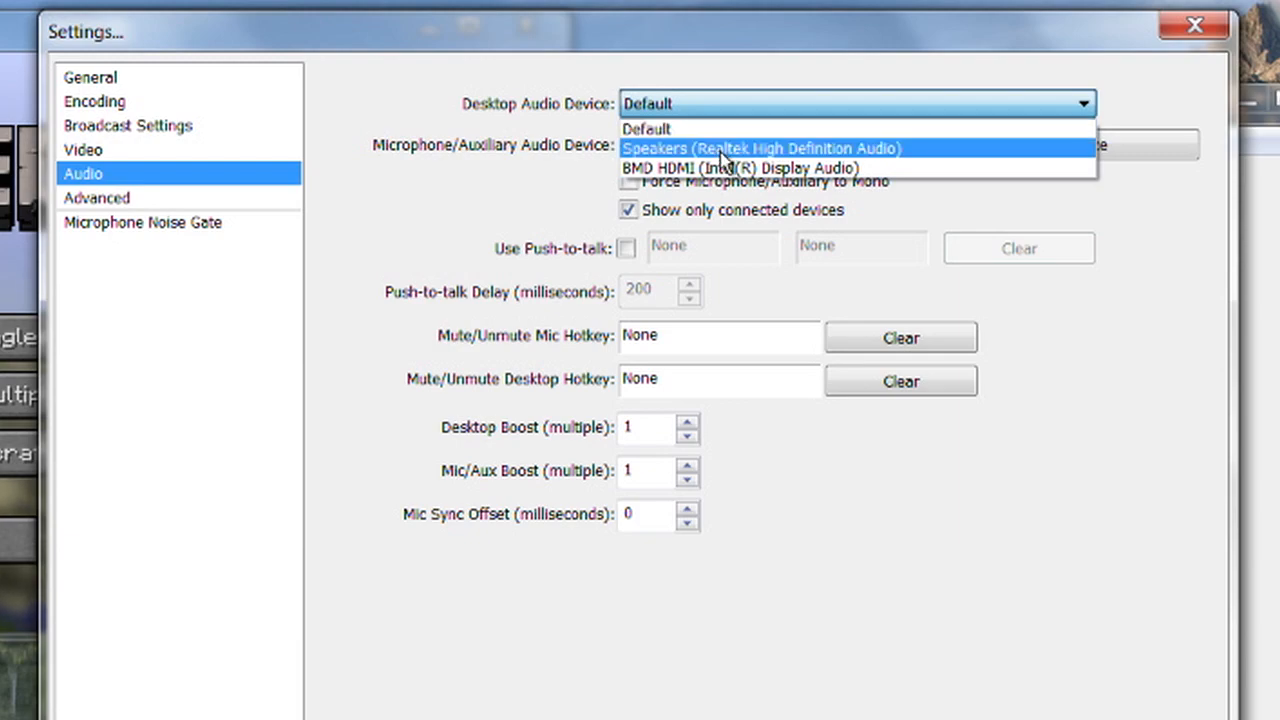
{"action": "left_click", "coordinate": [576, 125]}
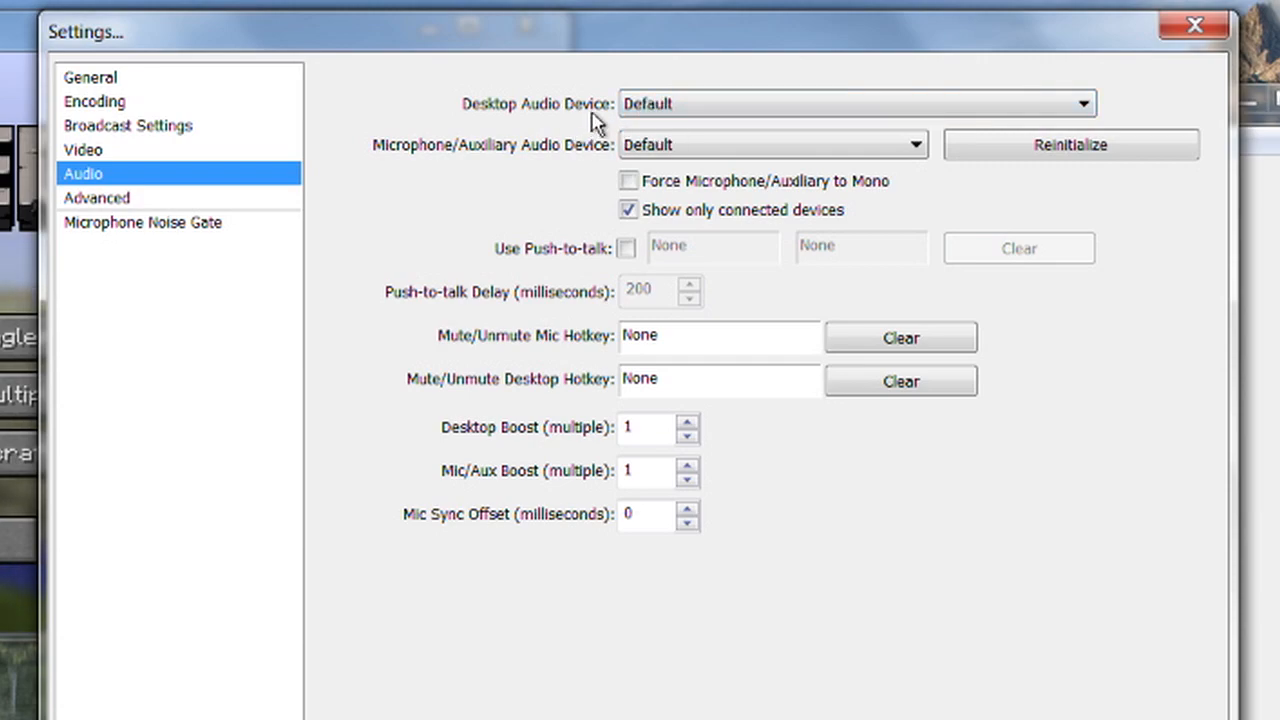
Keep the default microphone device, force the microphone/auxiliary input to mono and save the audio settings.
{"action": "left_click", "coordinate": [703, 147]}
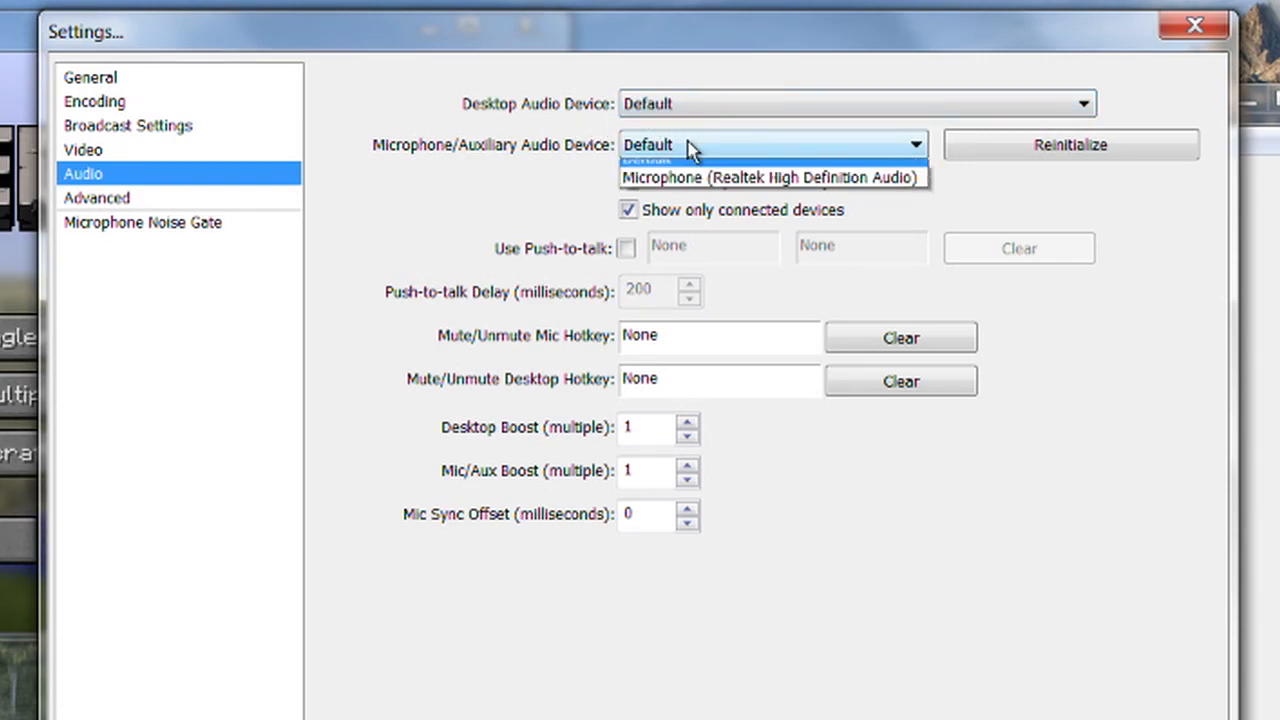
{"action": "left_click", "coordinate": [580, 177]}
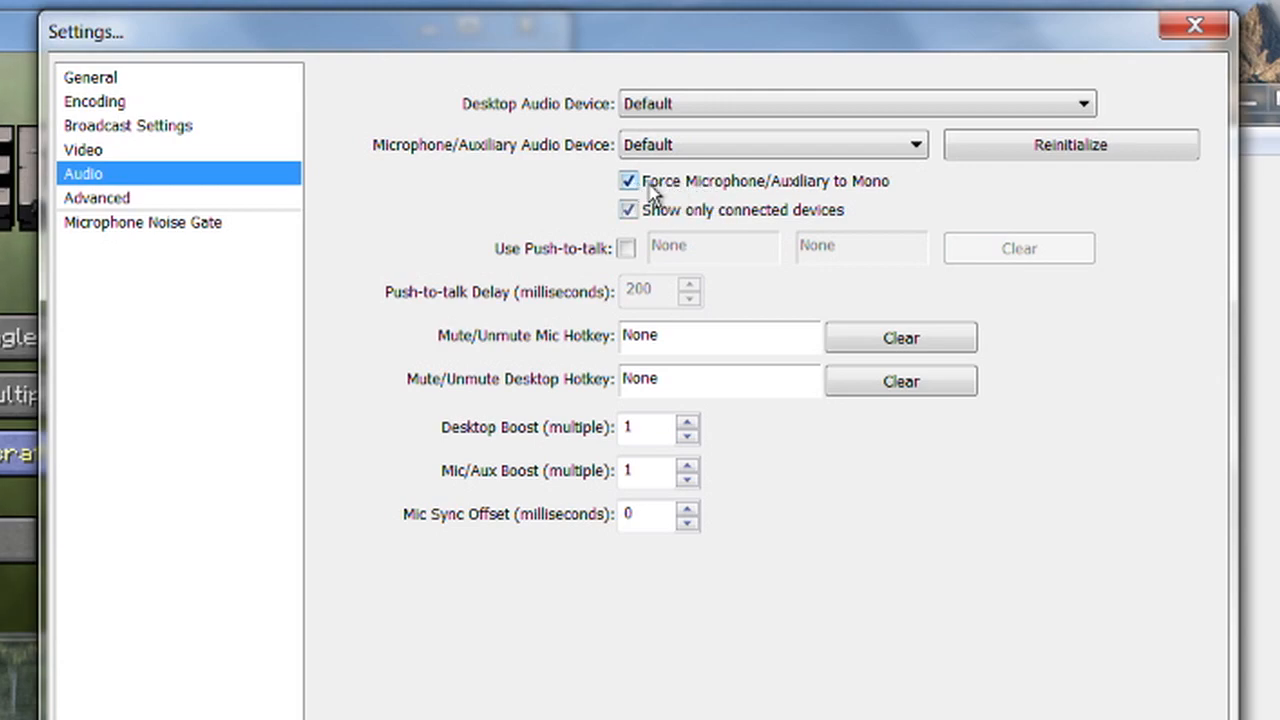
{"action": "left_click", "coordinate": [98, 198]}
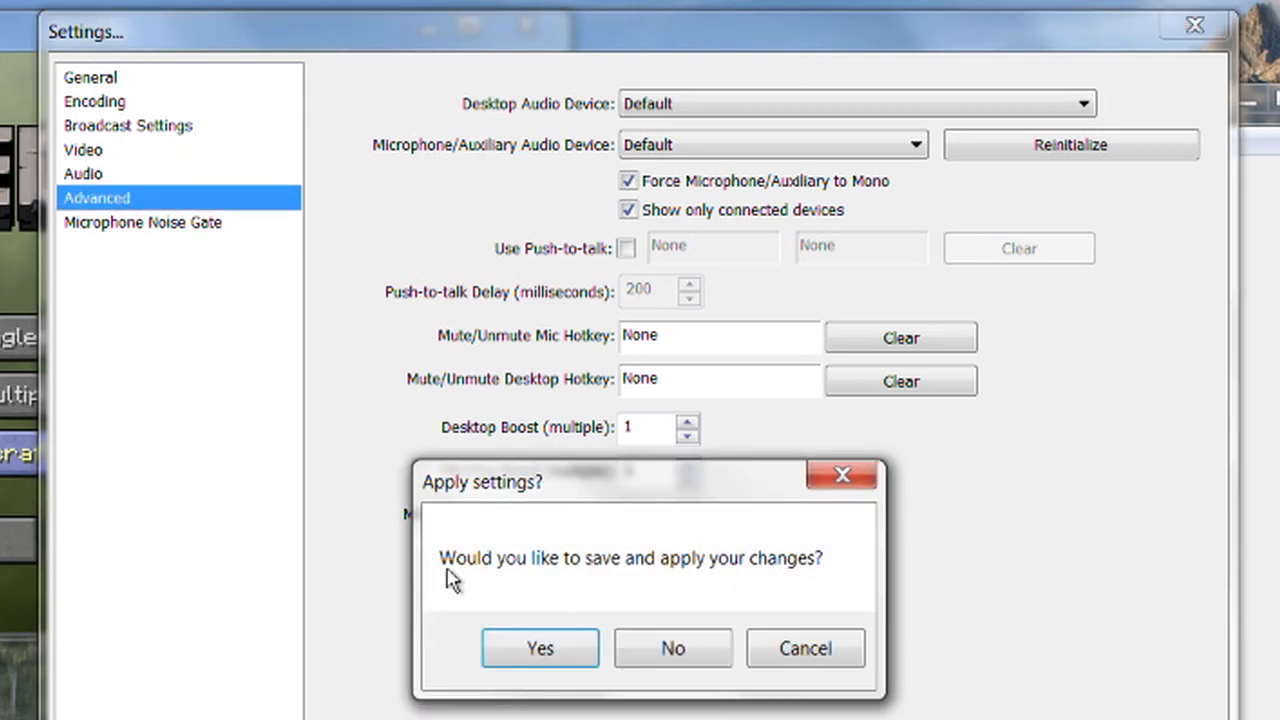
{"action": "left_click", "coordinate": [557, 651]}
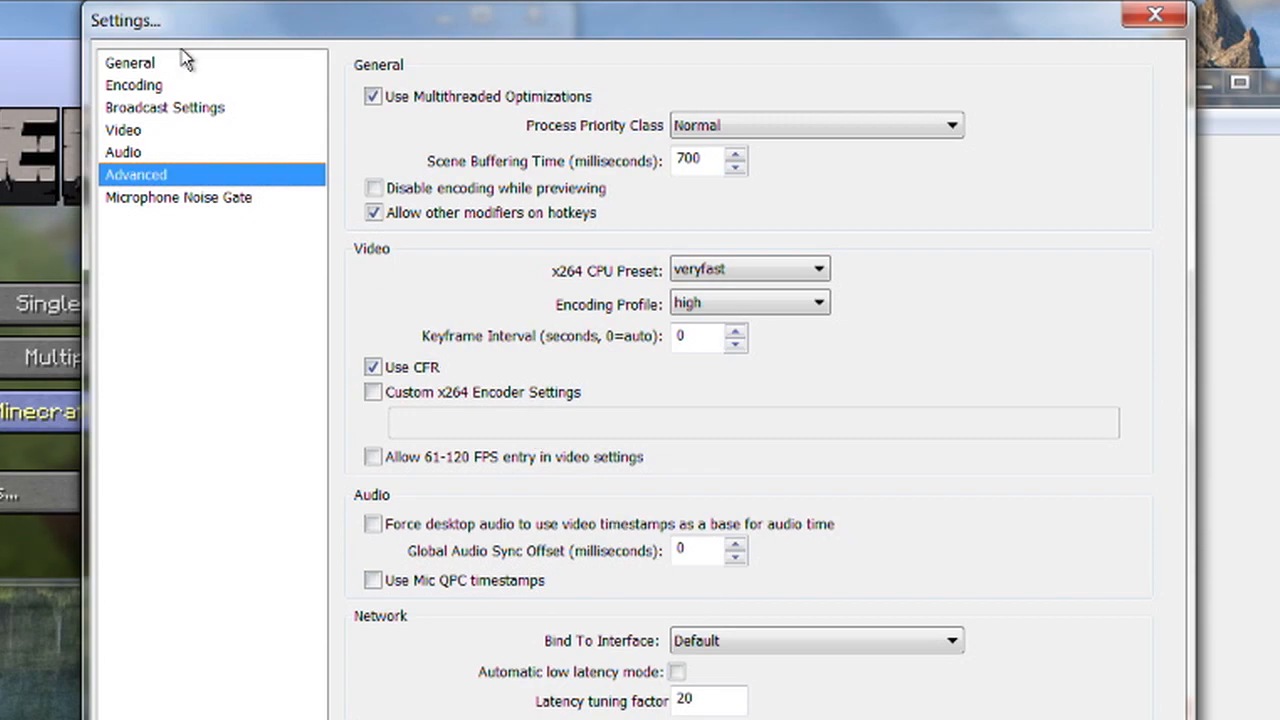
Review the broadcast settings and the microphone noise gate options, leaving them as they are, and close the settings.
{"action": "left_click", "coordinate": [200, 110]}
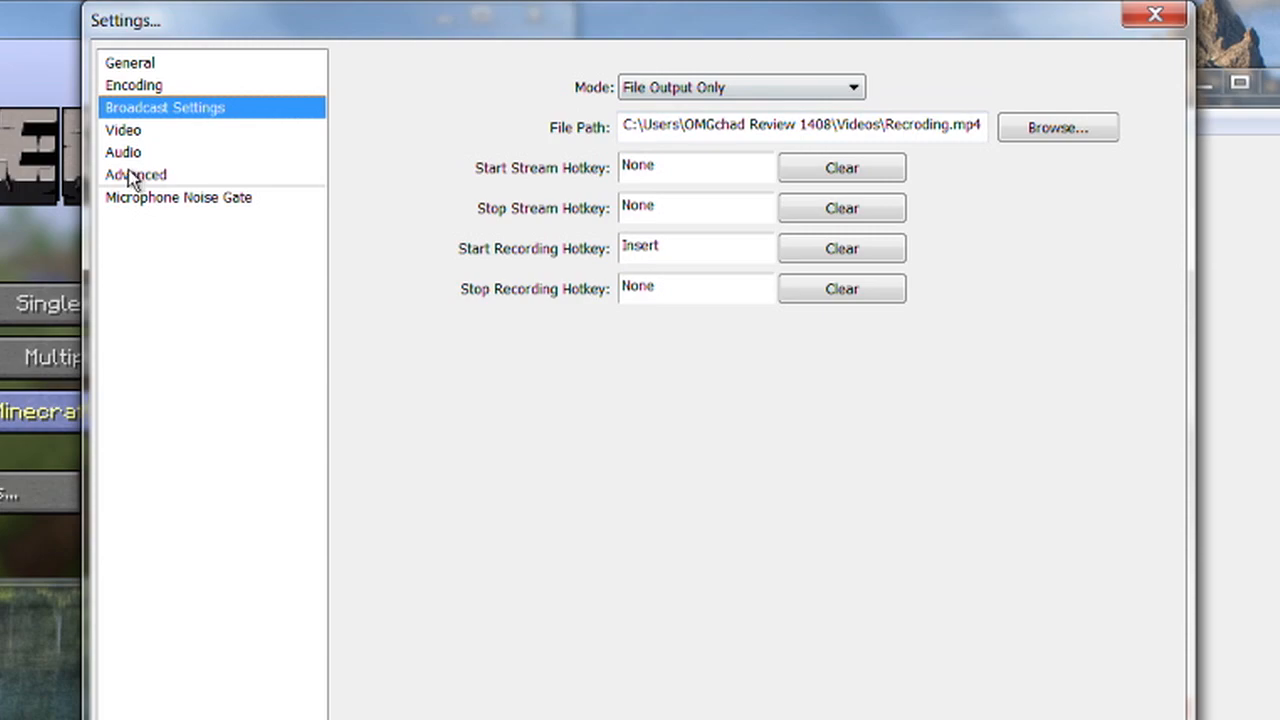
{"action": "left_click", "coordinate": [181, 201]}
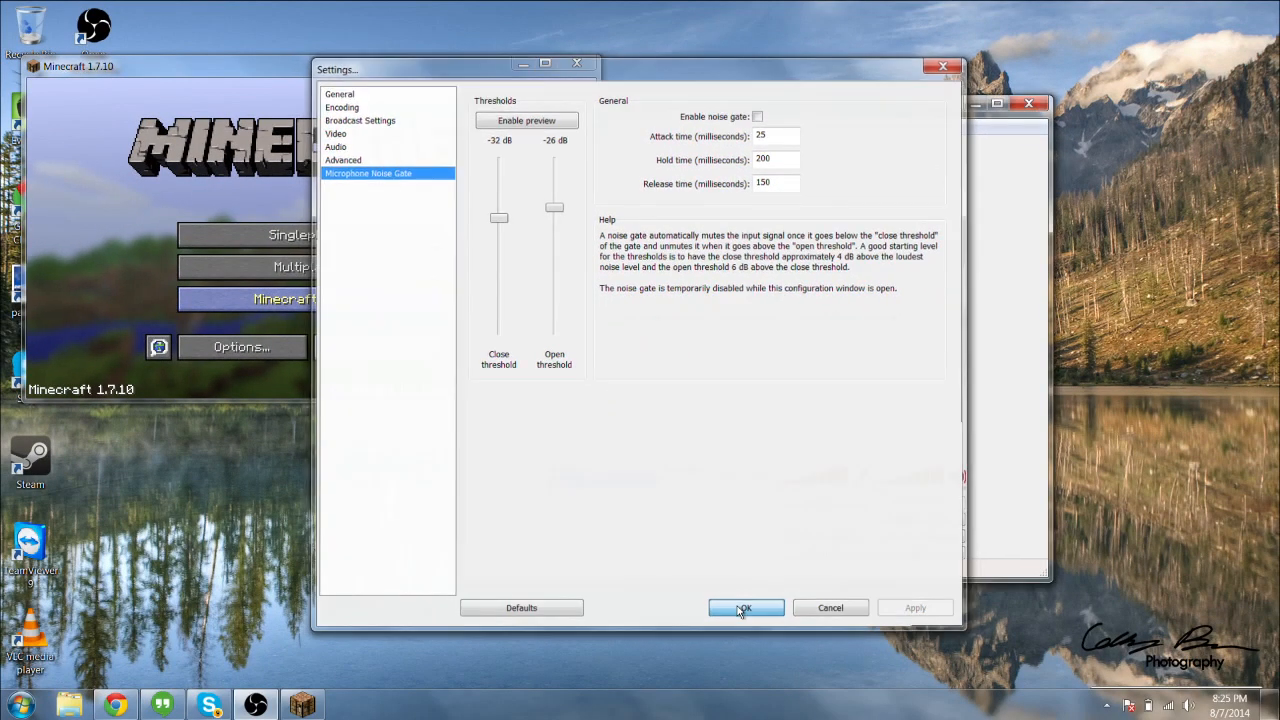
{"action": "left_click", "coordinate": [743, 609]}
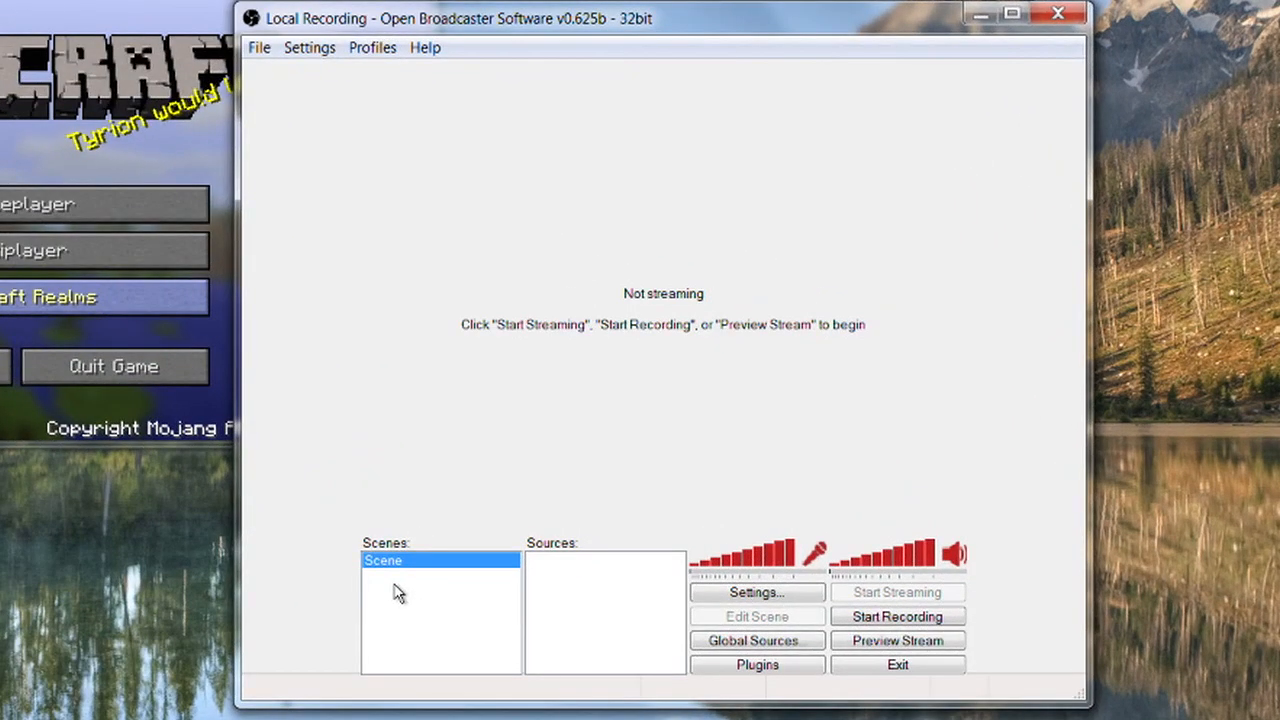
Add a second scene named Scene 2 and make the original Scene the active one.
{"action": "right_click", "coordinate": [578, 509]}
{"action": "left_click", "coordinate": [468, 603]}
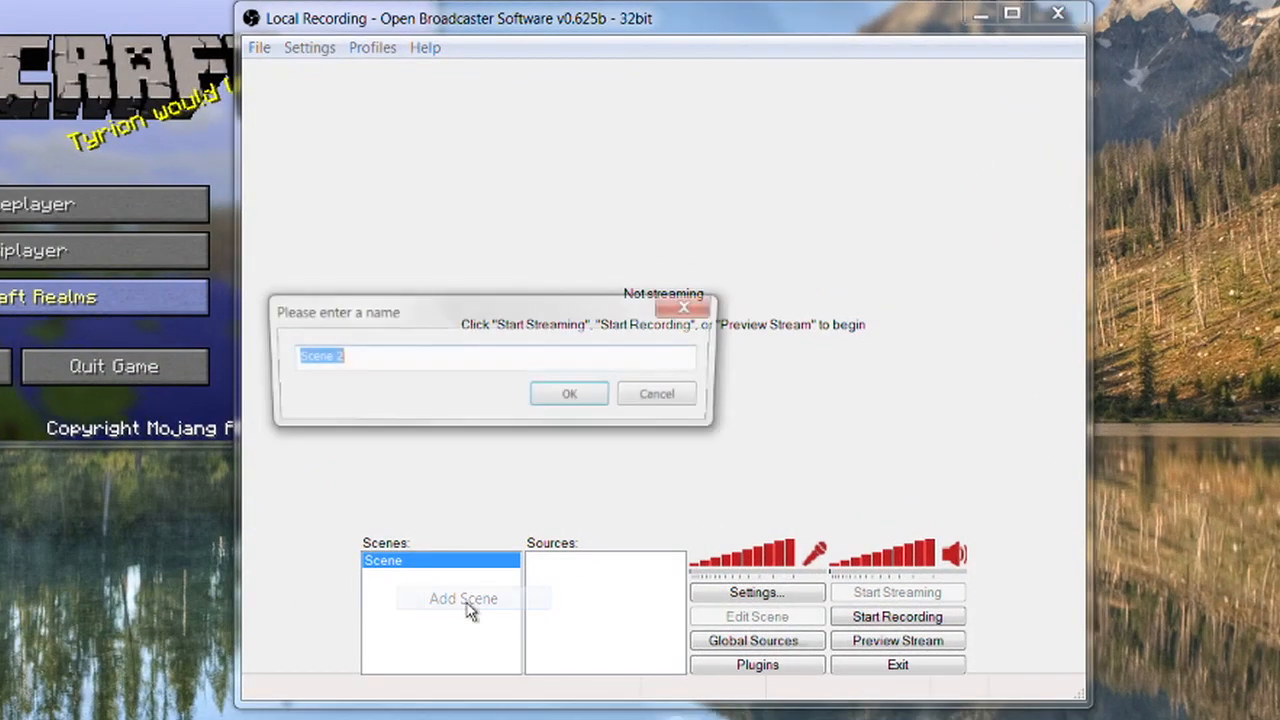
{"action": "left_click", "coordinate": [580, 409]}
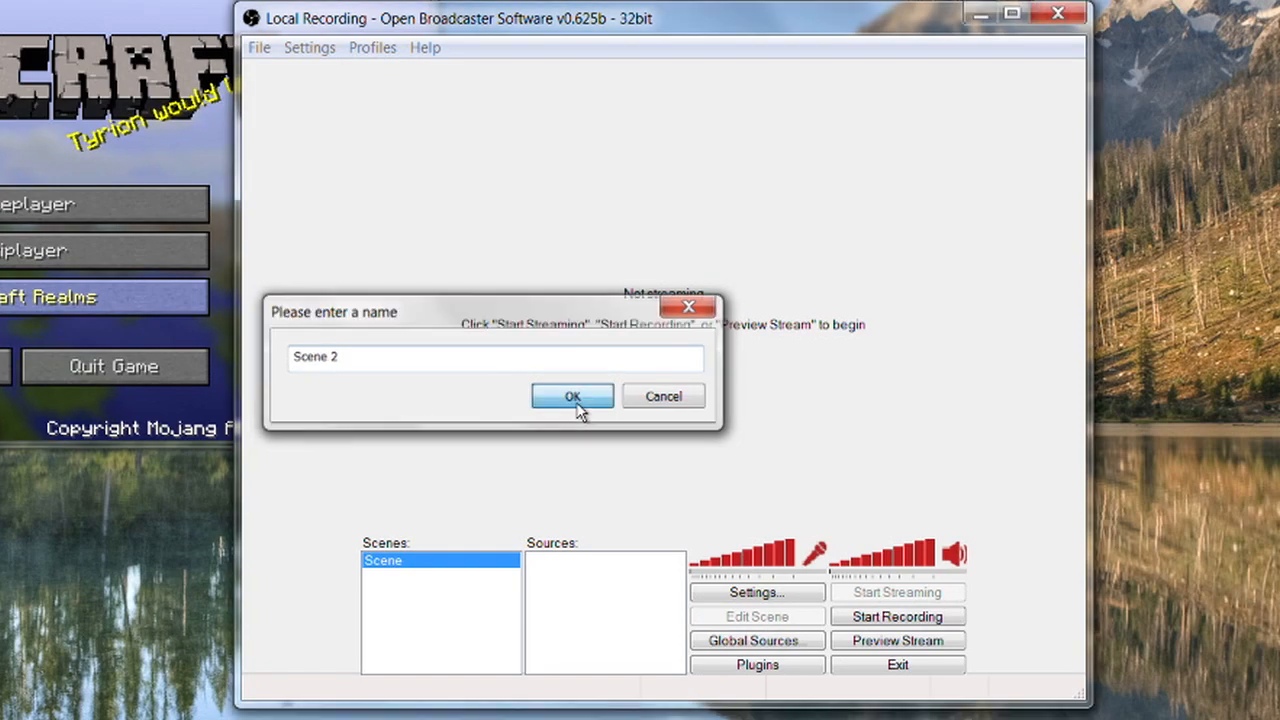
{"action": "left_click", "coordinate": [412, 560]}
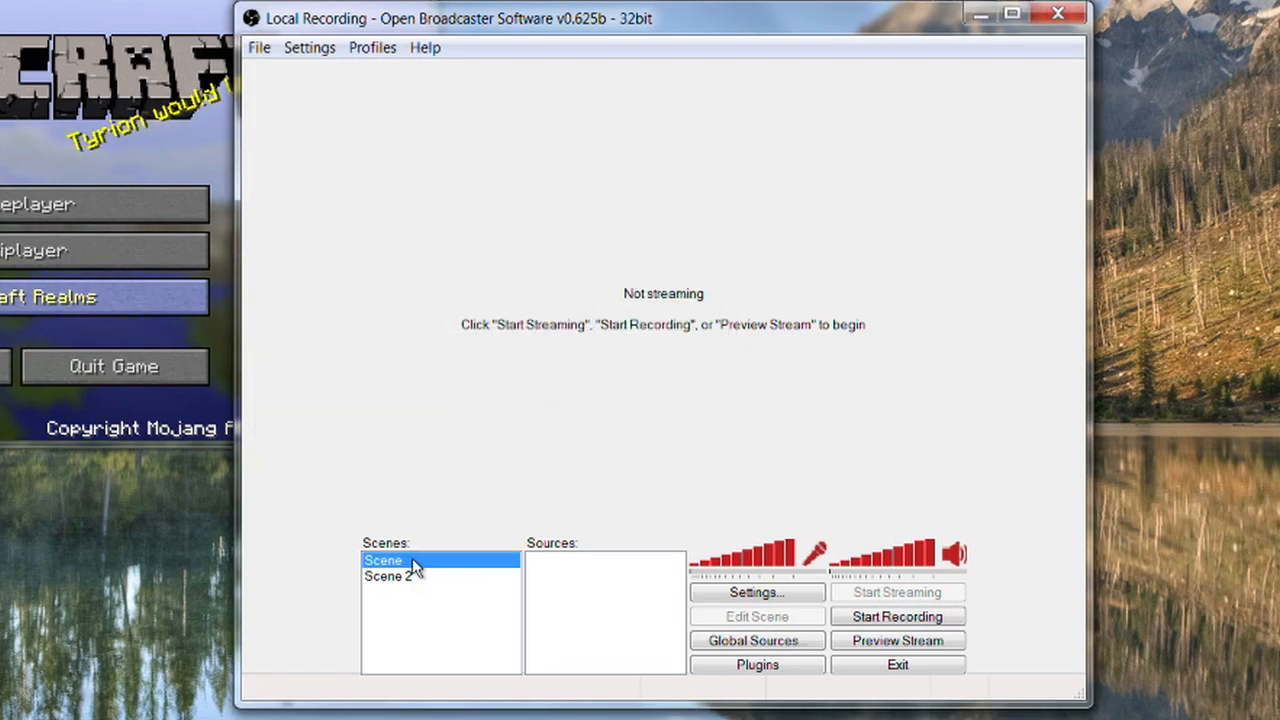
Add a Window Capture source named Desktop to the first scene.
{"action": "right_click", "coordinate": [641, 603]}
{"action": "mouse_move", "coordinate": [651, 614]}
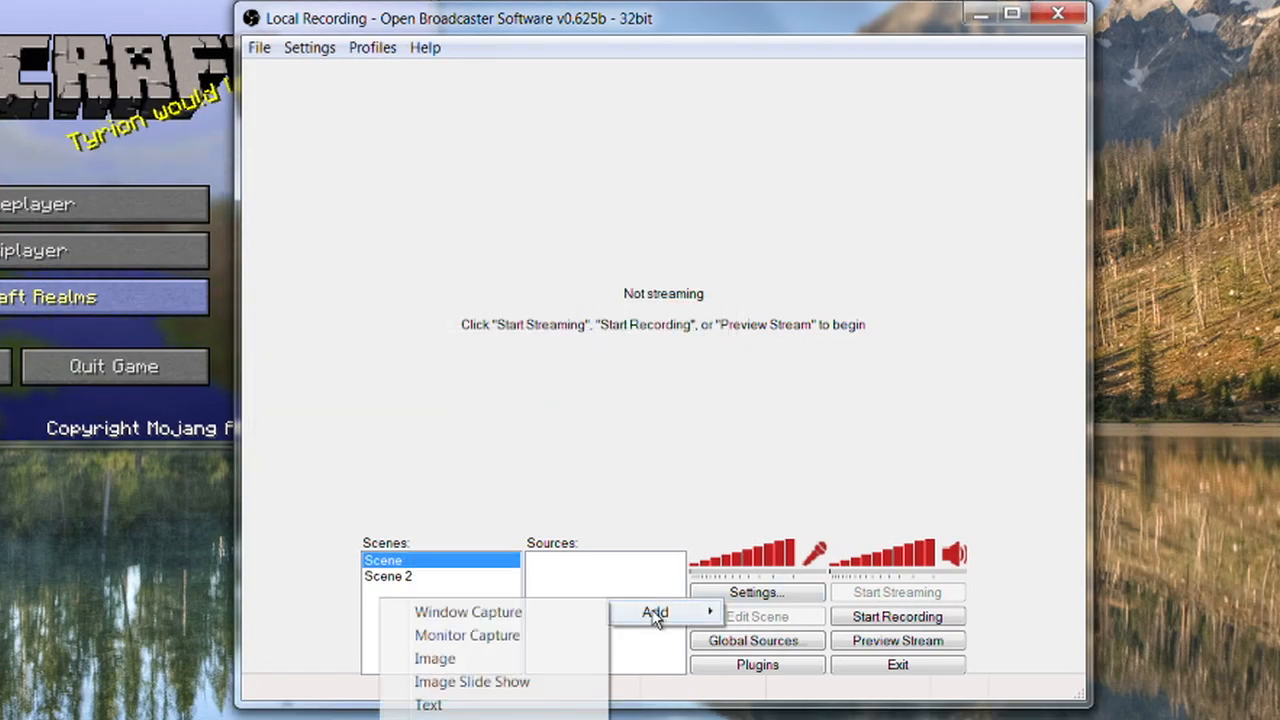
{"action": "left_click", "coordinate": [514, 612]}
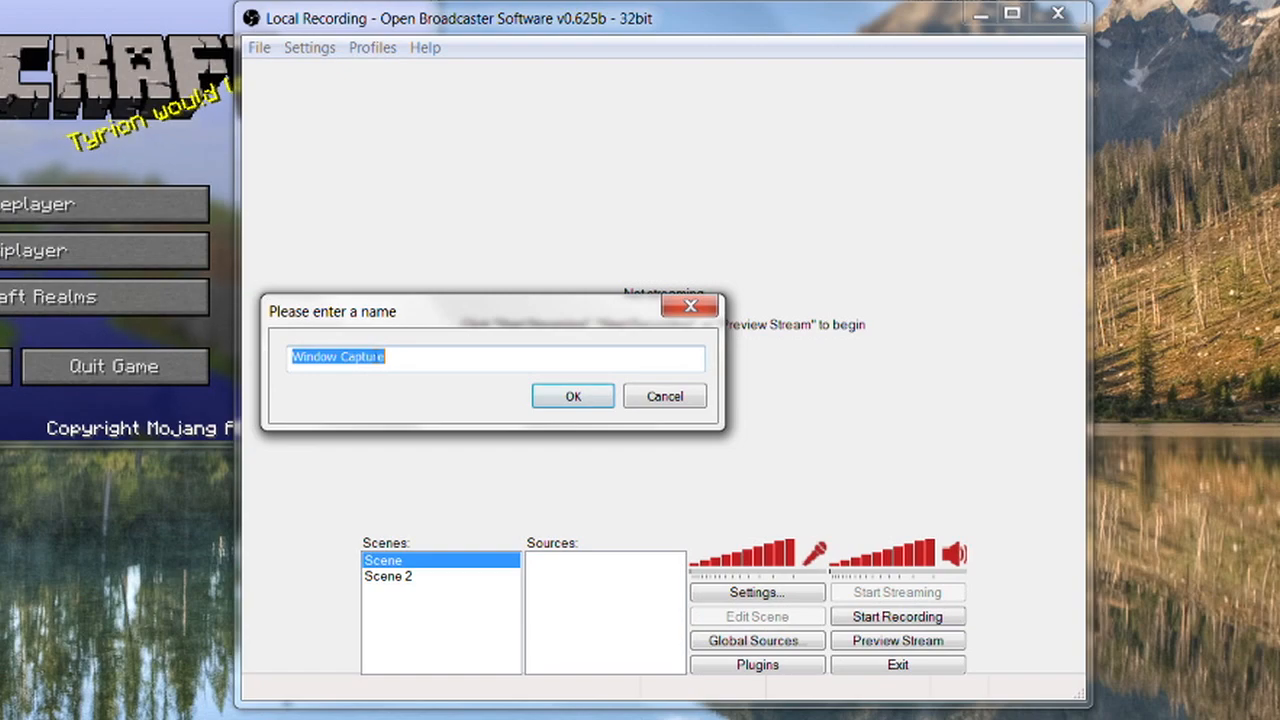
{"action": "type", "text": "Desktop"}
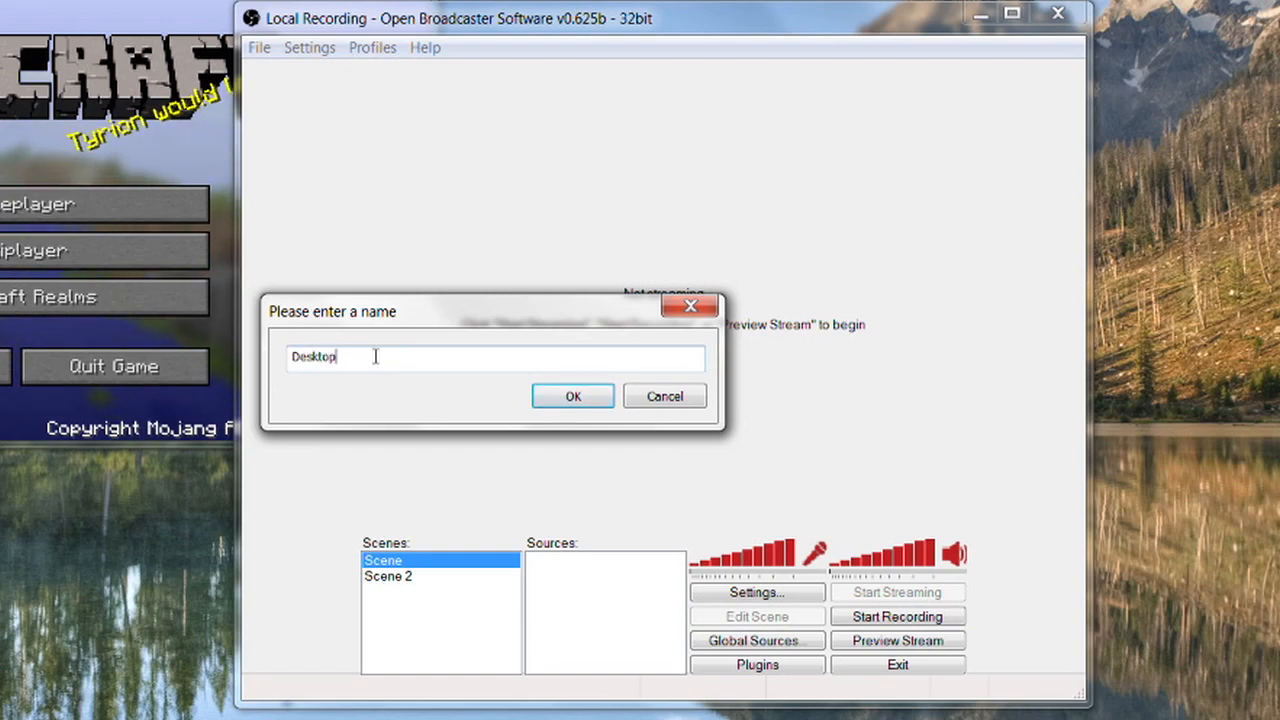
{"action": "key", "text": "Return"}
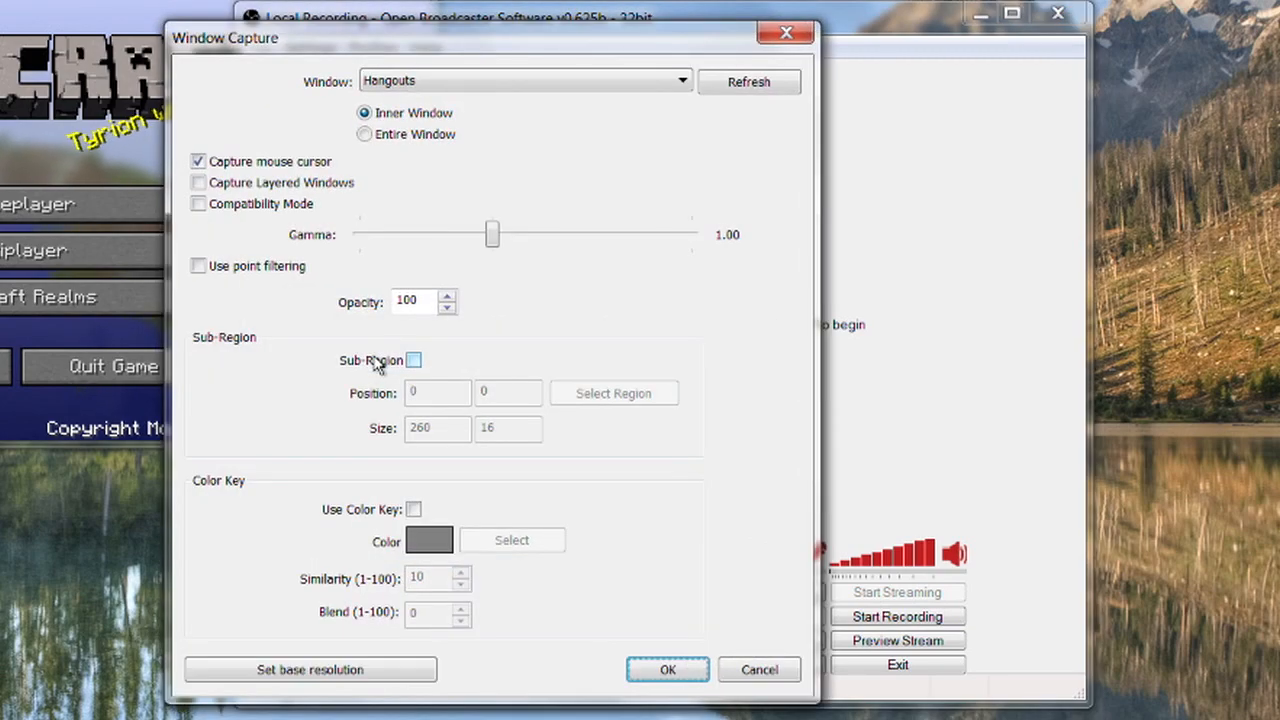
Set the Desktop source to capture the inner window of Minecraft 1.7.10 and confirm the capture settings.
{"action": "left_click", "coordinate": [510, 88]}
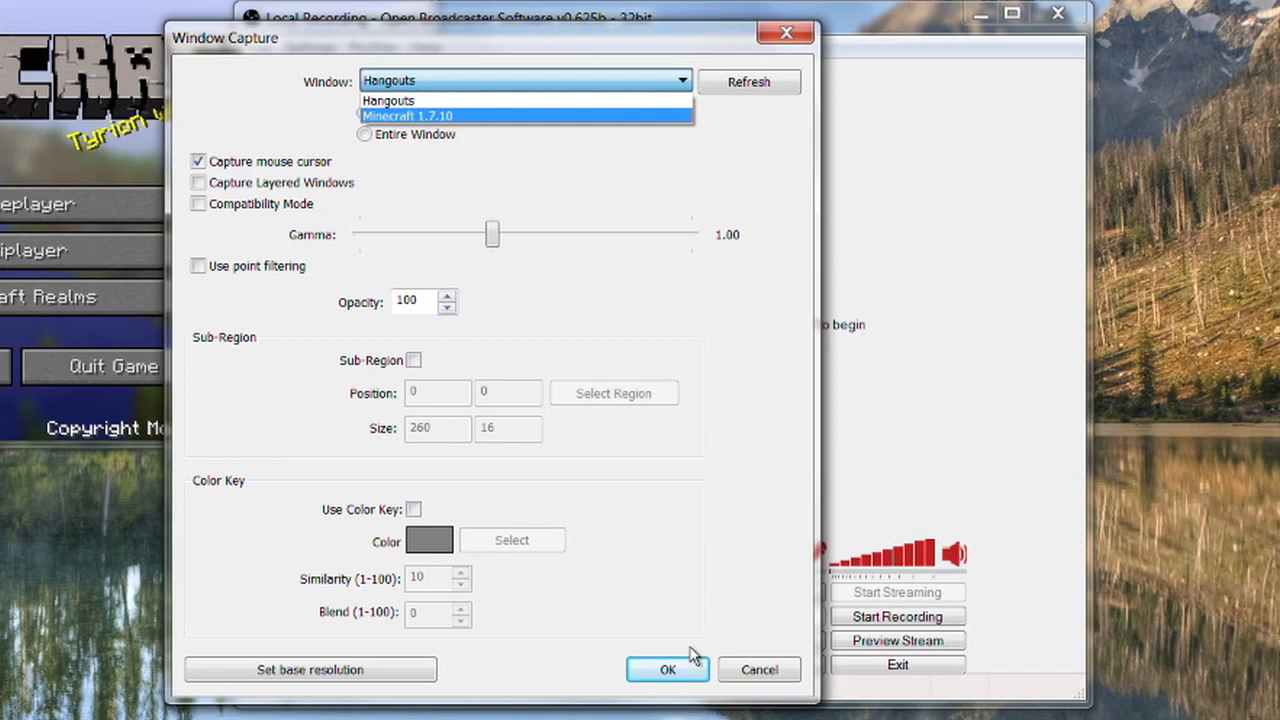
{"action": "left_click", "coordinate": [756, 676]}
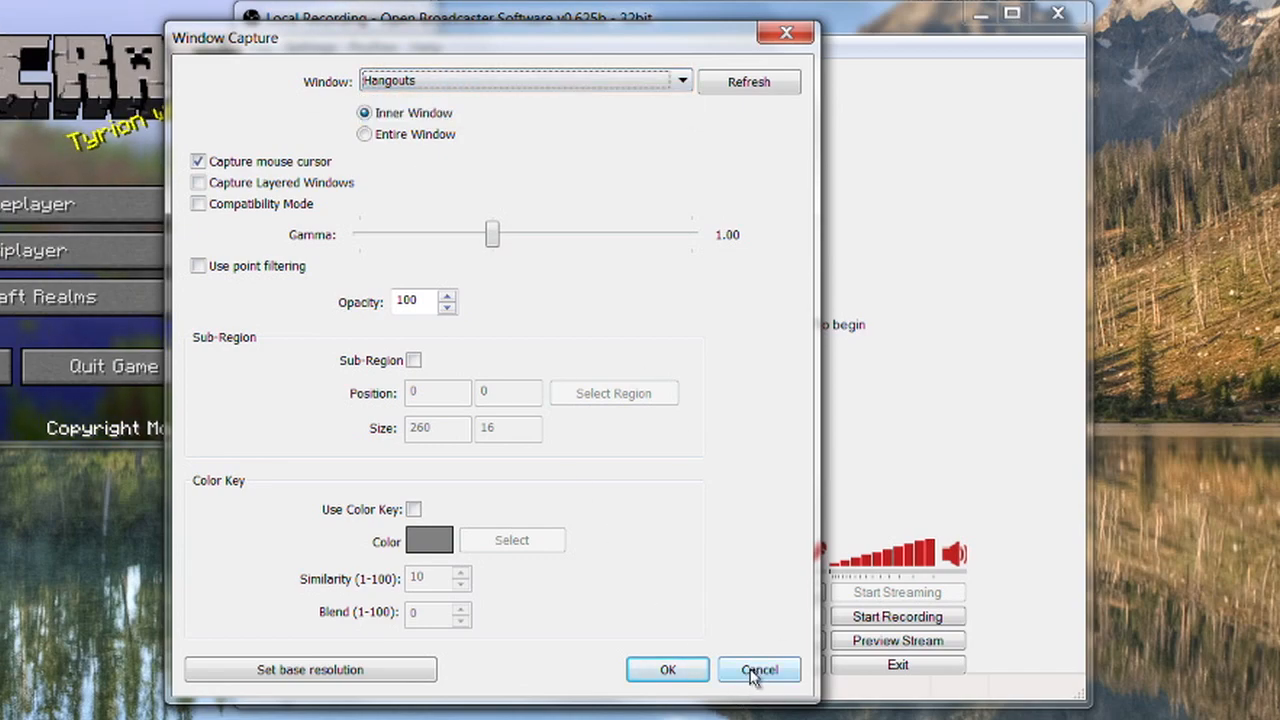
{"action": "left_click", "coordinate": [470, 82]}
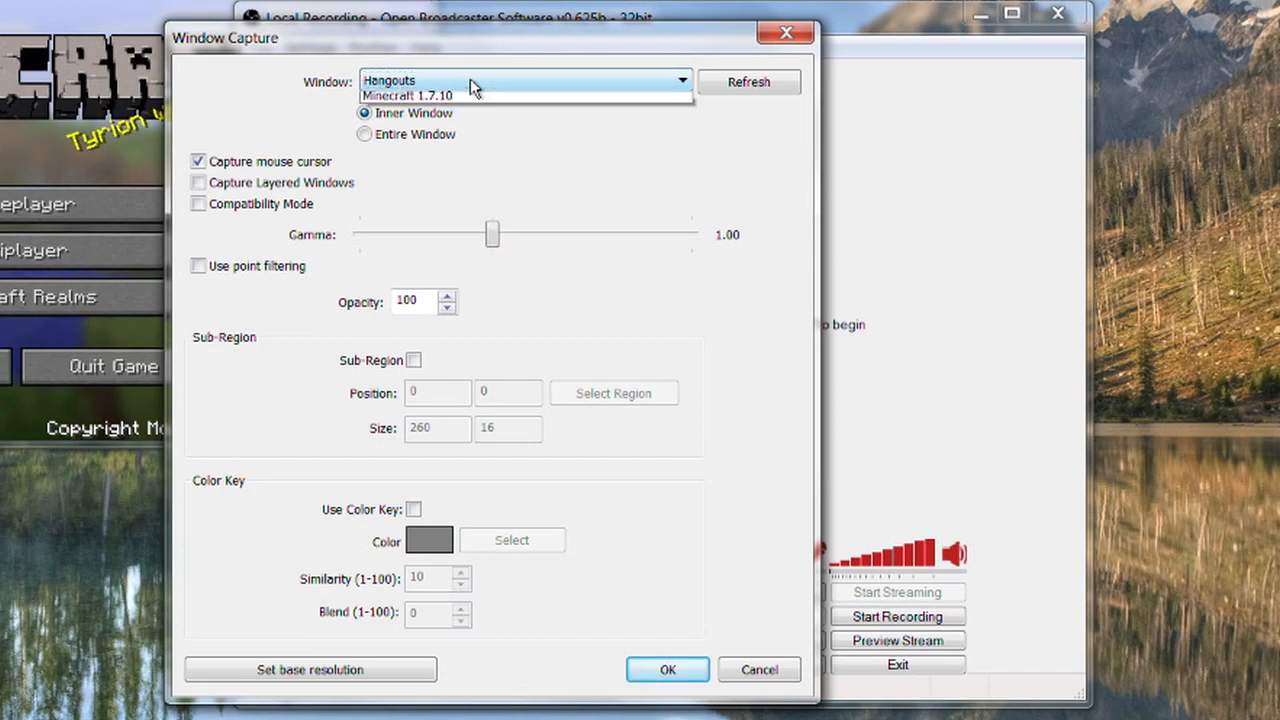
{"action": "left_click", "coordinate": [446, 118]}
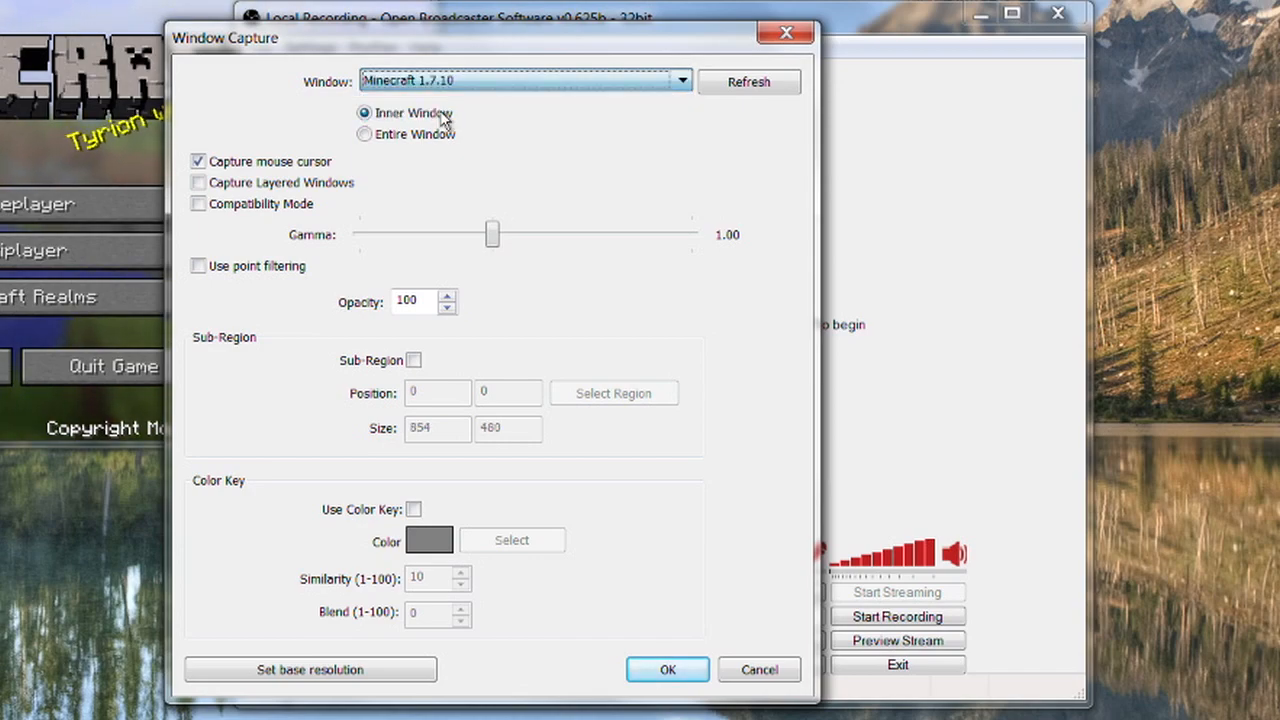
{"action": "left_click", "coordinate": [664, 670]}
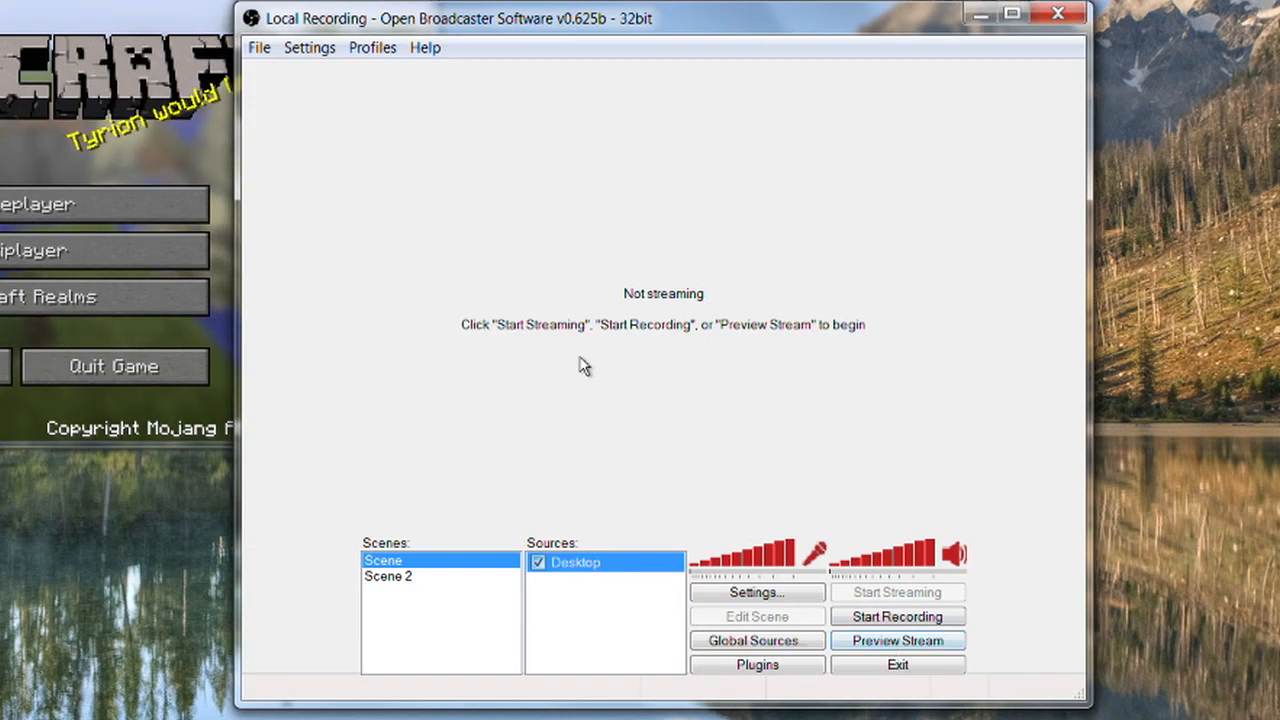
Start the stream preview and rearrange the Minecraft and Open Broadcaster Software windows side by side.
{"action": "left_click", "coordinate": [877, 642]}
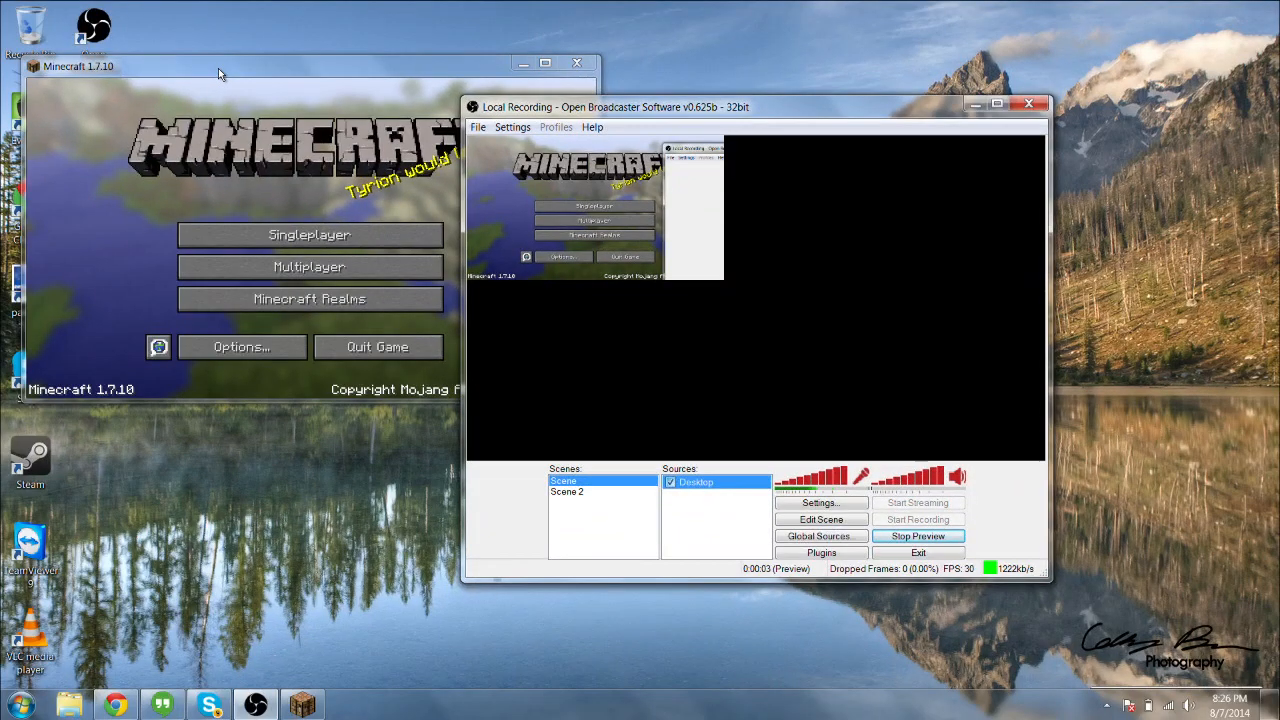
{"action": "left_click_drag", "start_coordinate": [219, 67], "coordinate": [310, 202]}
{"action": "left_click_drag", "start_coordinate": [534, 208], "coordinate": [514, 79]}
{"action": "left_click_drag", "start_coordinate": [815, 104], "coordinate": [851, 180]}
{"action": "left_click_drag", "start_coordinate": [908, 203], "coordinate": [892, 156]}
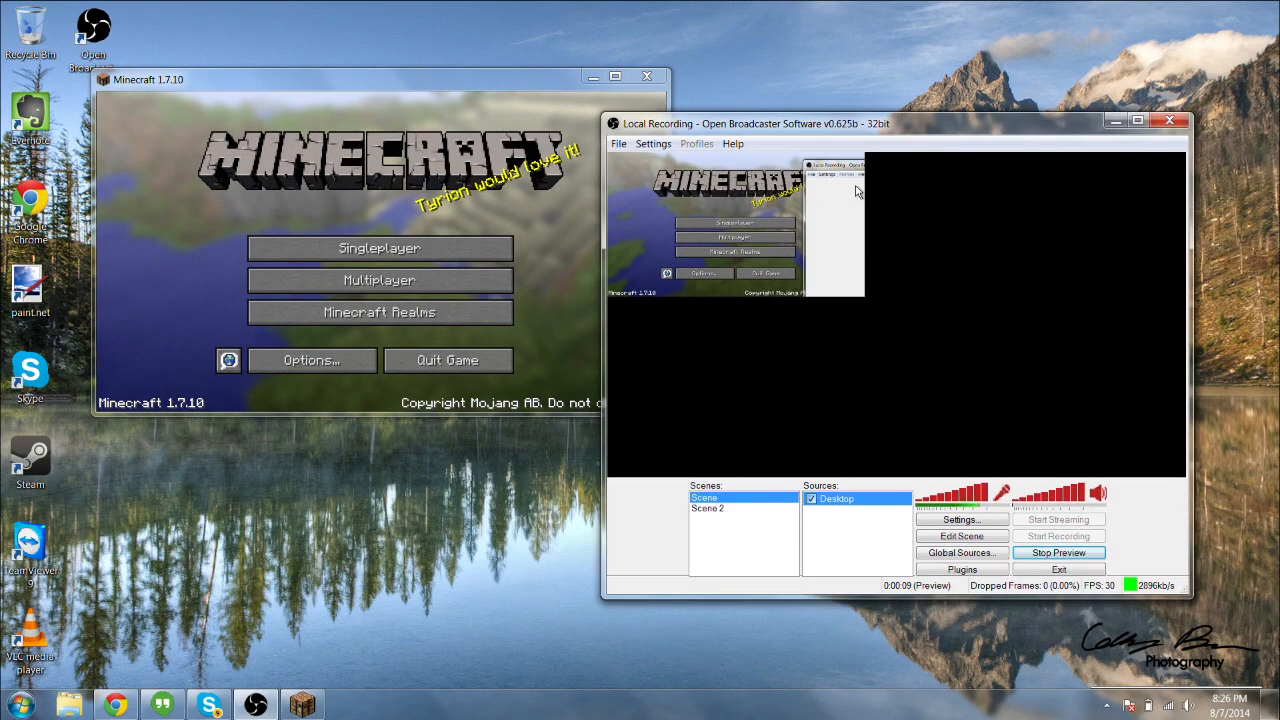
Hide and show the Desktop source once, and remove it from the scene.
{"action": "left_click", "coordinate": [811, 499]}
{"action": "left_click", "coordinate": [811, 499]}
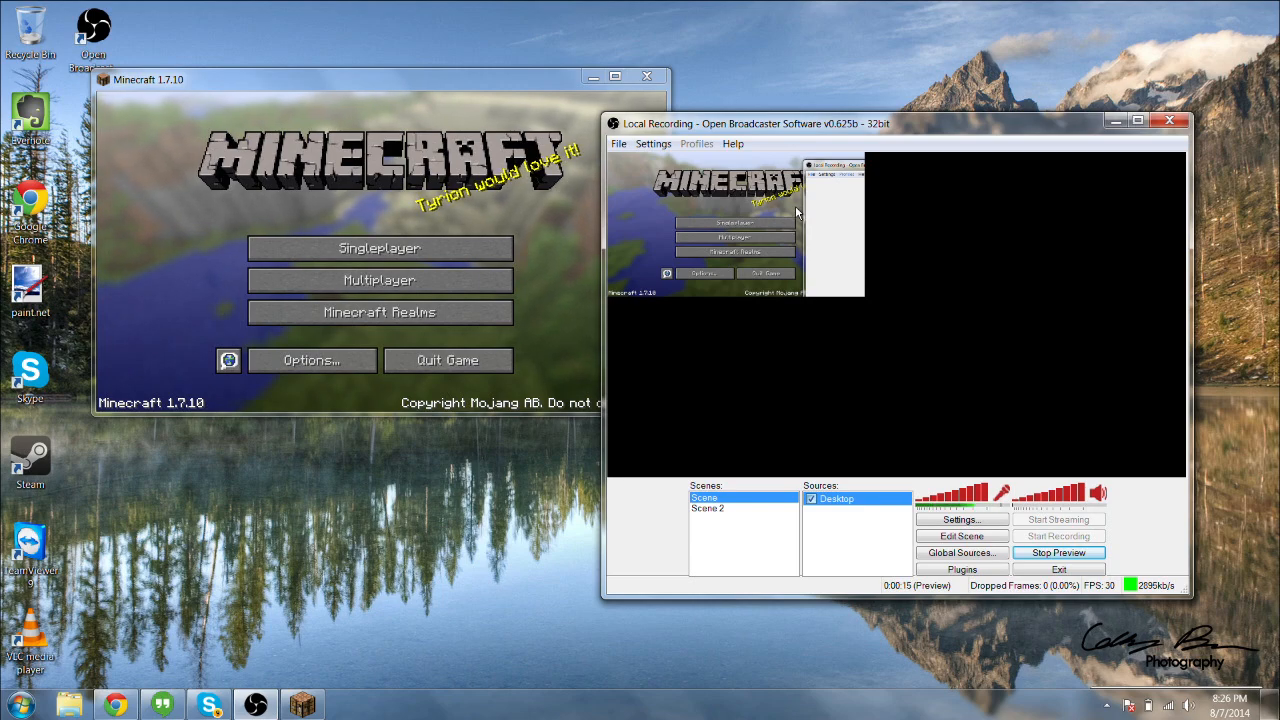
{"action": "right_click", "coordinate": [841, 505]}
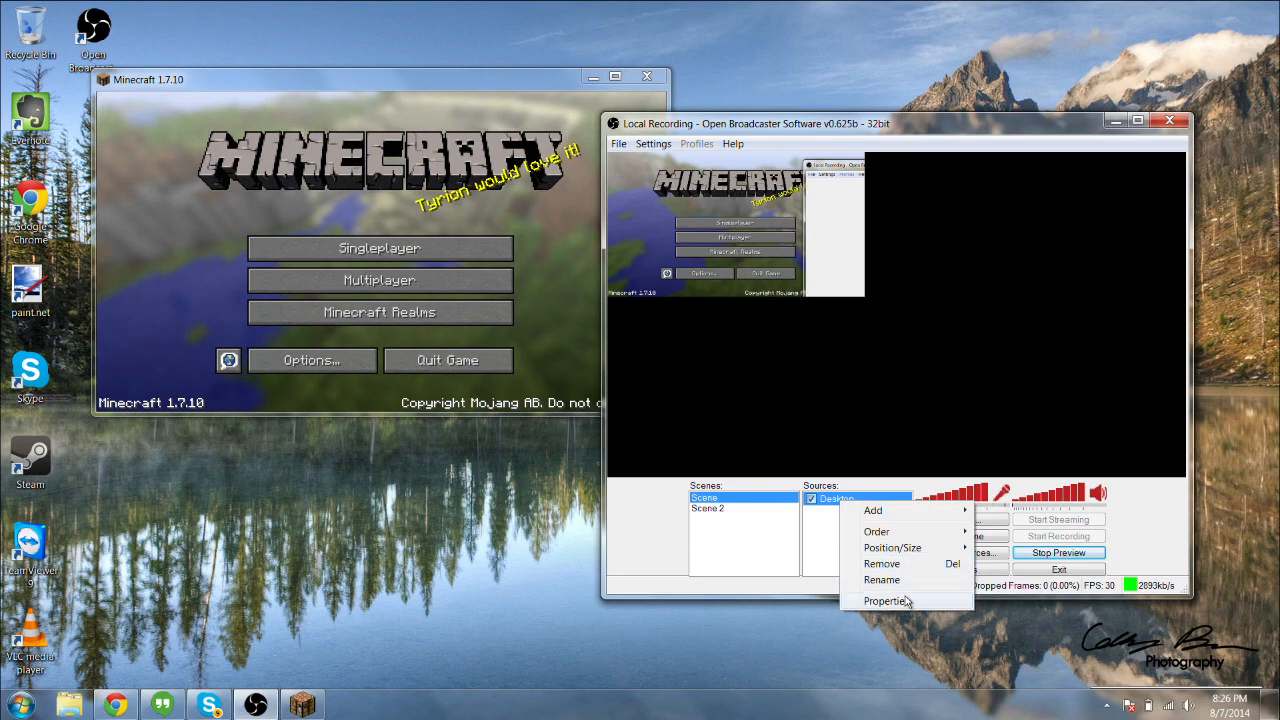
{"action": "left_click", "coordinate": [829, 501]}
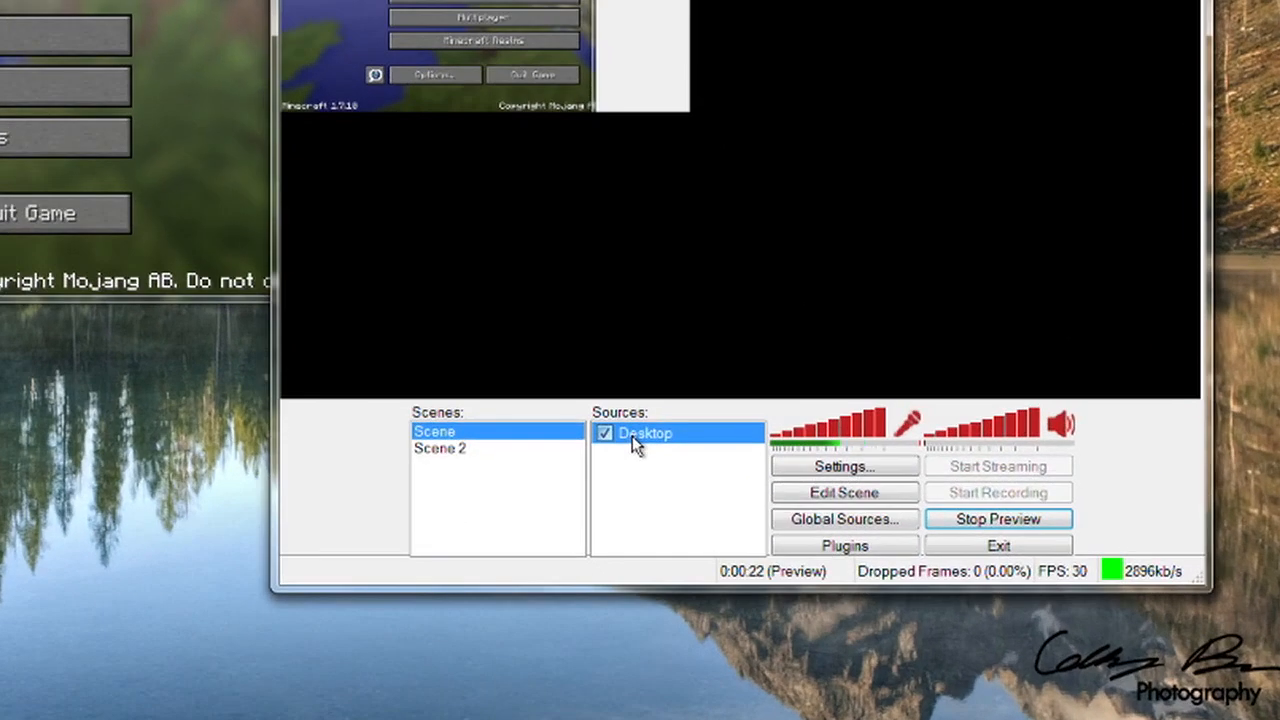
{"action": "right_click", "coordinate": [632, 436]}
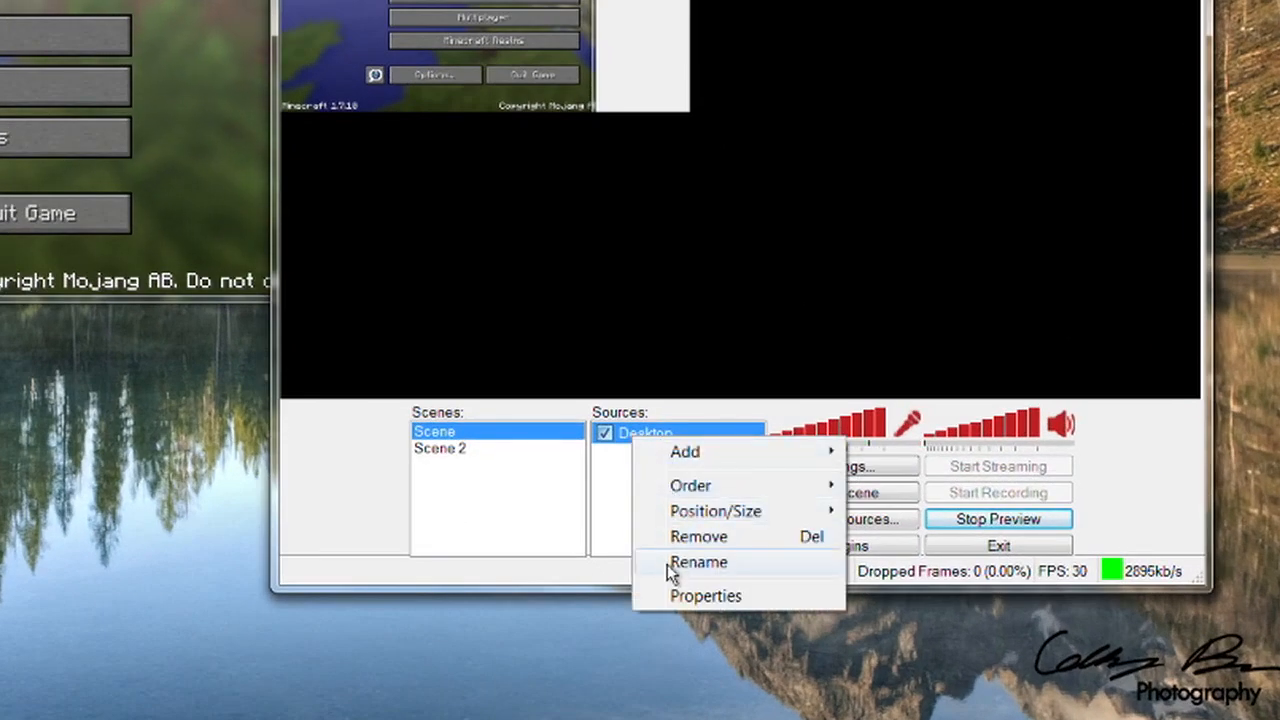
{"action": "left_click", "coordinate": [720, 540]}
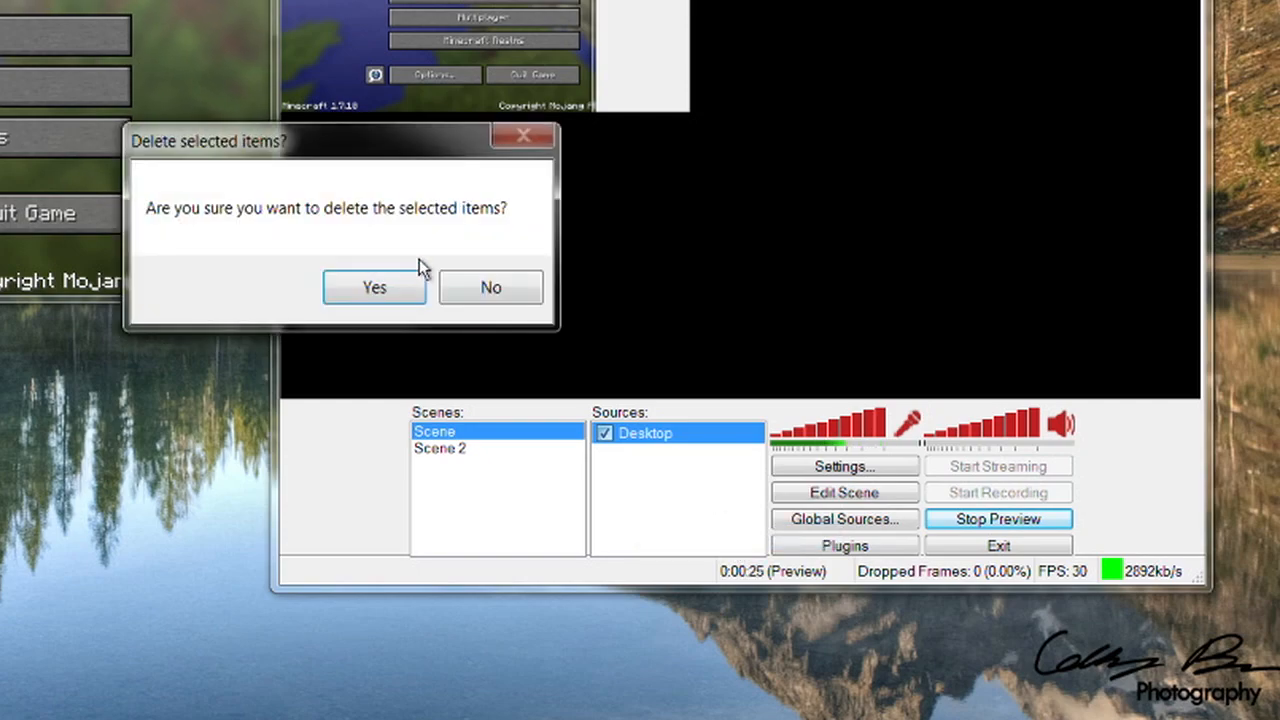
{"action": "left_click", "coordinate": [376, 312]}
Add a Game Capture source named minecraft that captures the application [javaw]: Minecraft 1.7.10 with the mouse cursor.
{"action": "right_click", "coordinate": [670, 448]}
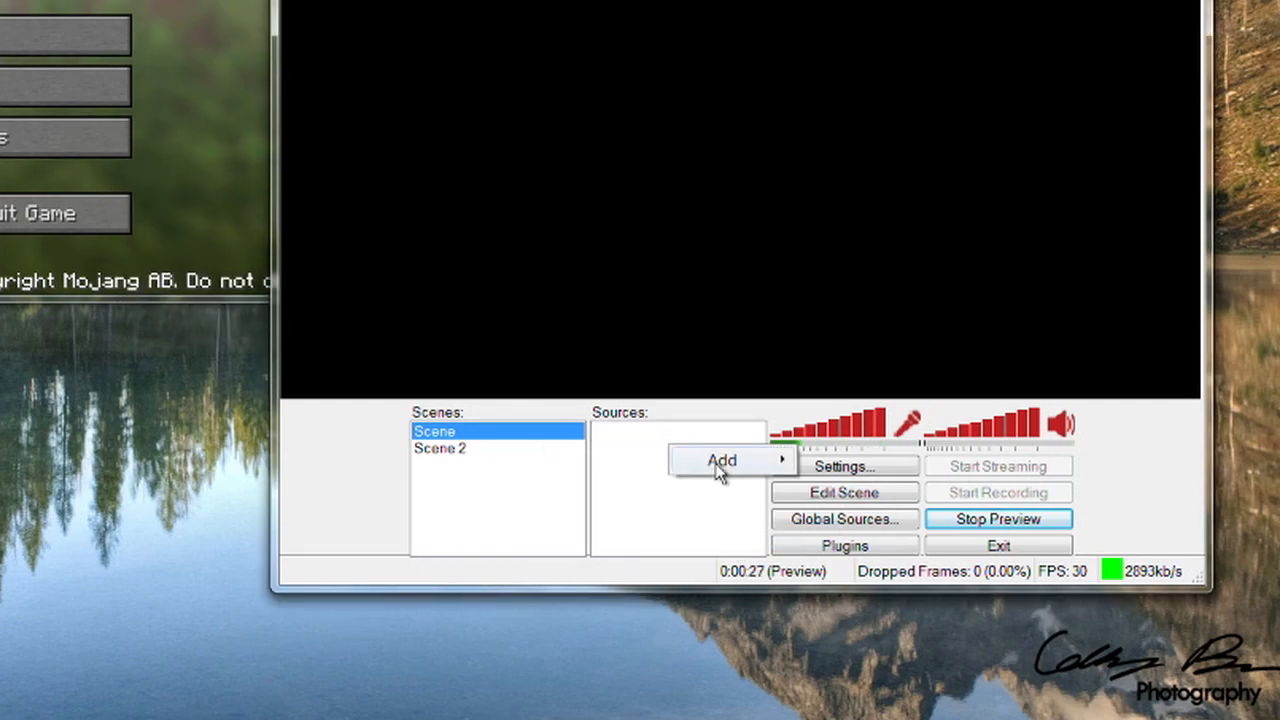
{"action": "mouse_move", "coordinate": [705, 462]}
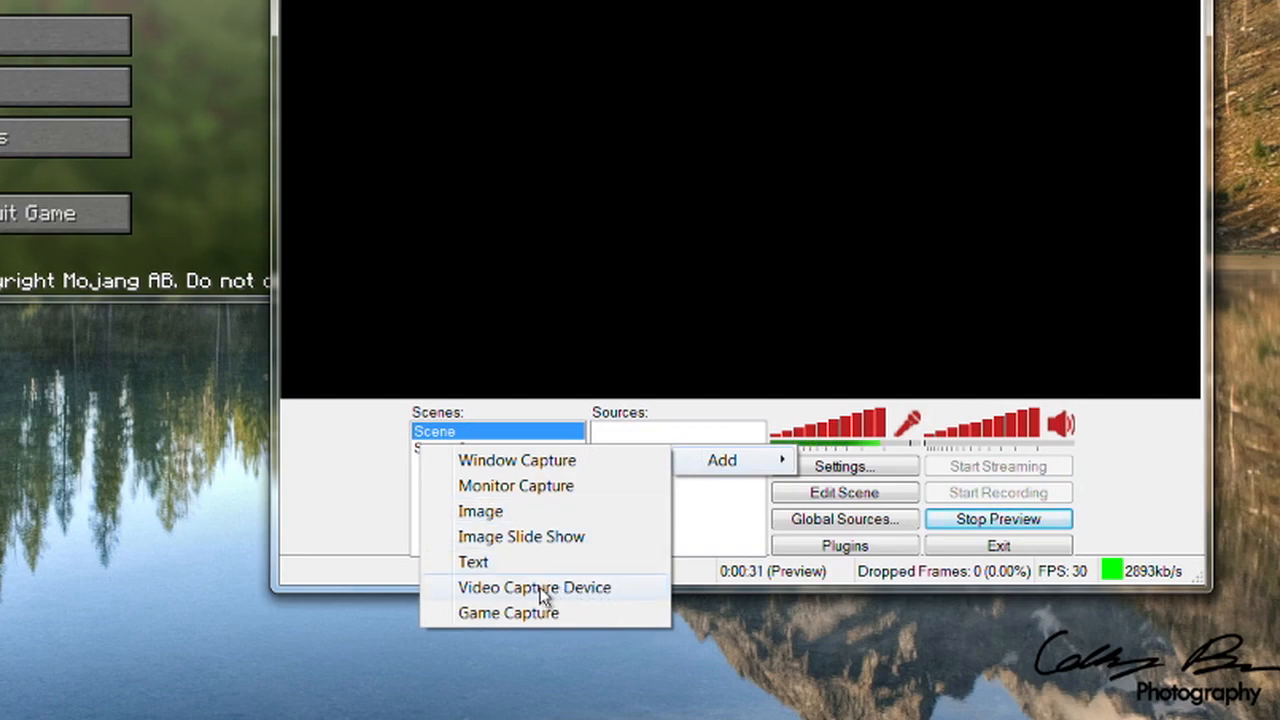
{"action": "left_click", "coordinate": [551, 613]}
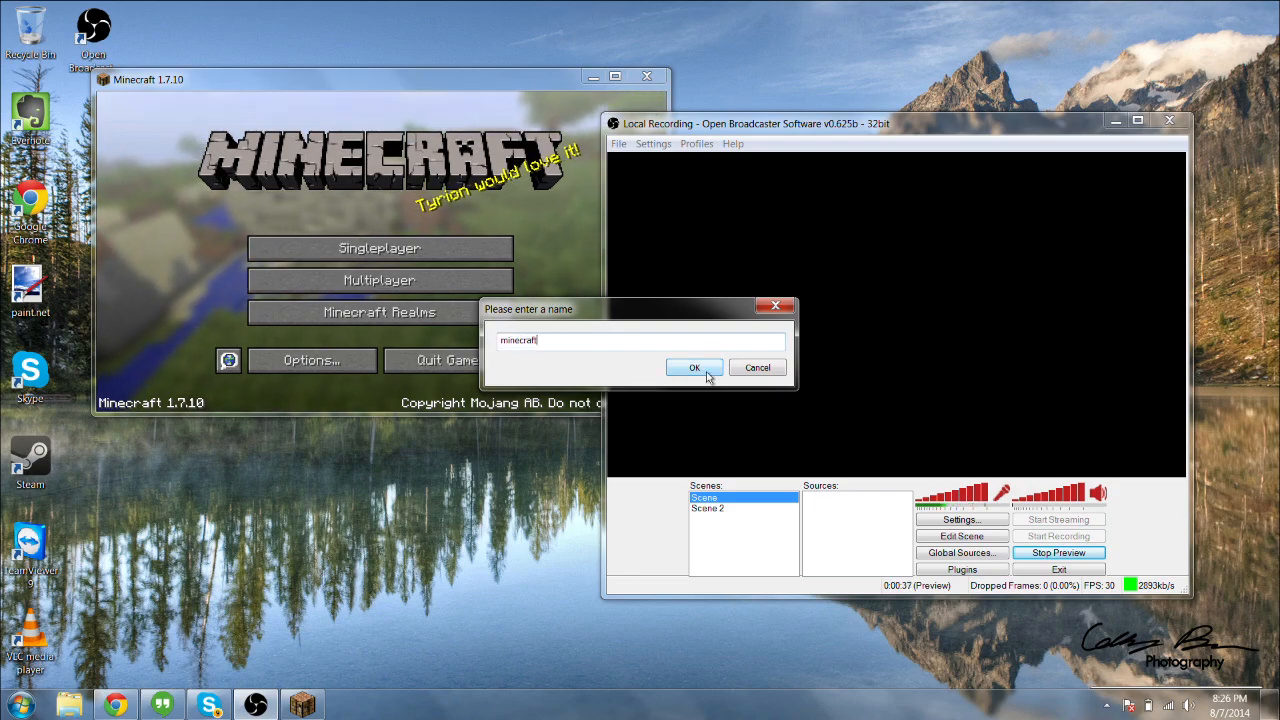
{"action": "left_click", "coordinate": [706, 372]}
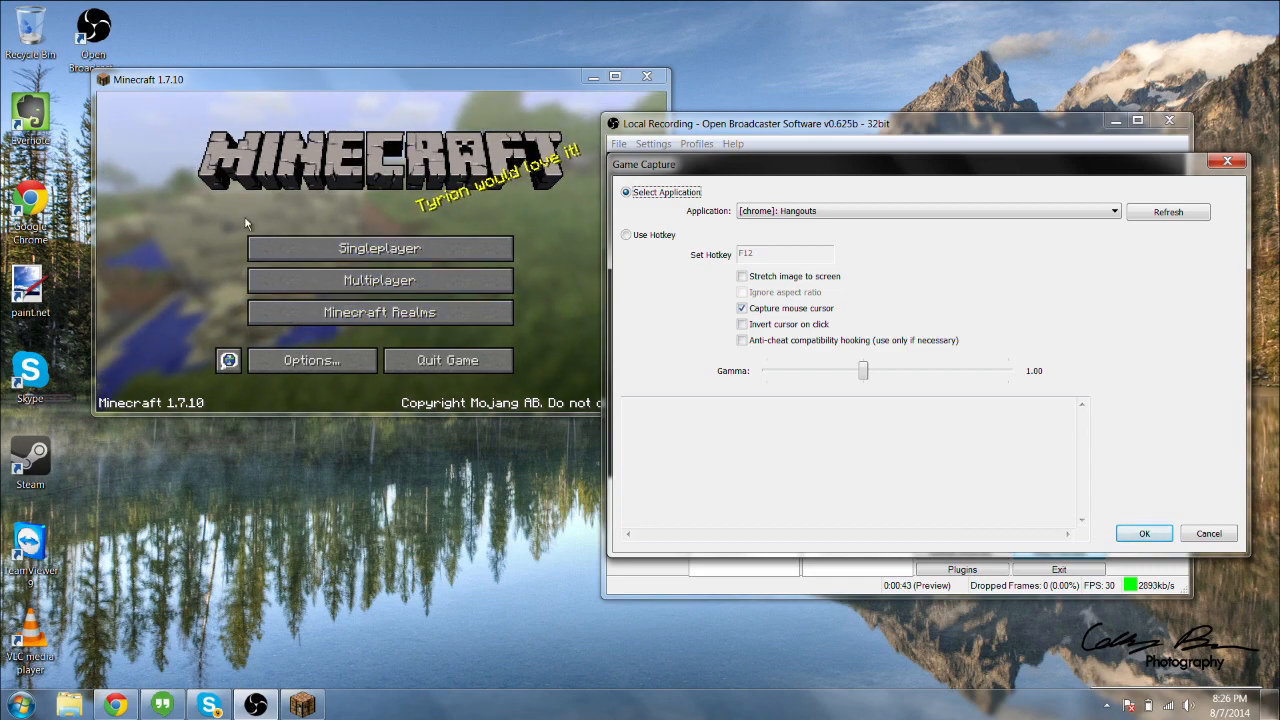
{"action": "left_click", "coordinate": [818, 212]}
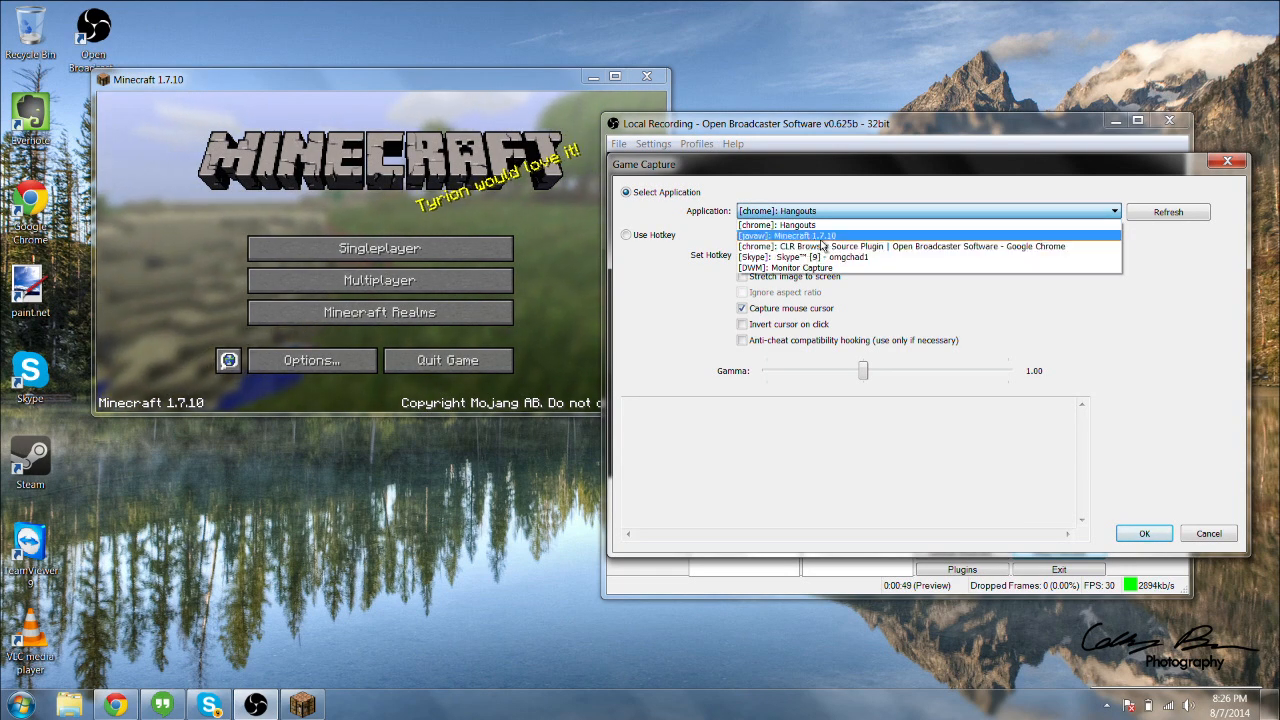
{"action": "left_click", "coordinate": [823, 238]}
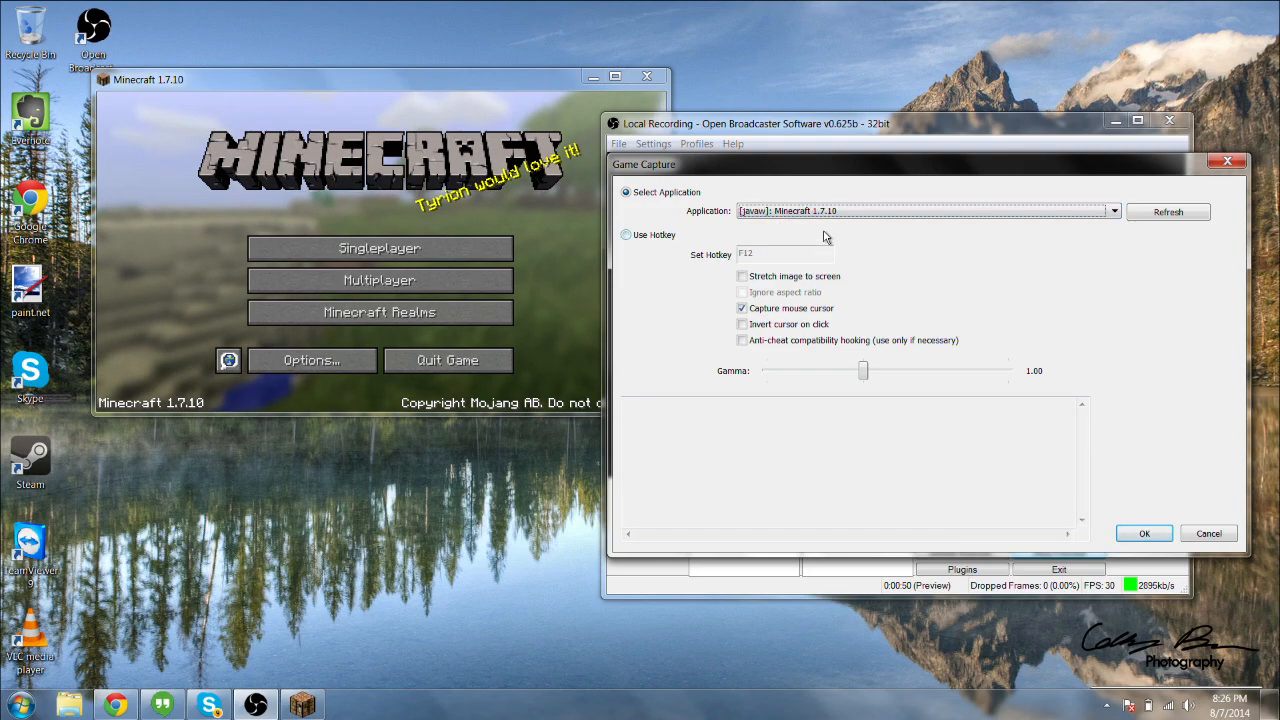
{"action": "left_click", "coordinate": [1142, 534]}
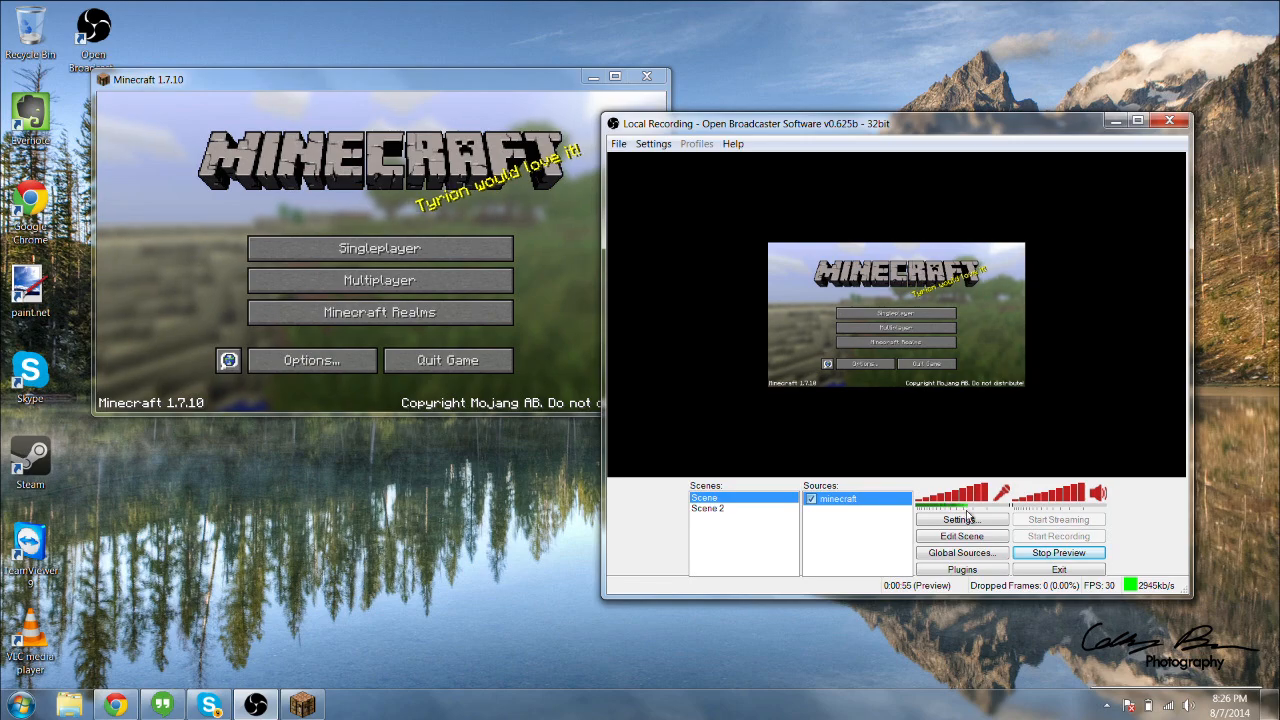
Move the Minecraft window in front of the recorder to check how the game capture preview follows it.
{"action": "left_click_drag", "start_coordinate": [455, 85], "coordinate": [457, 53]}
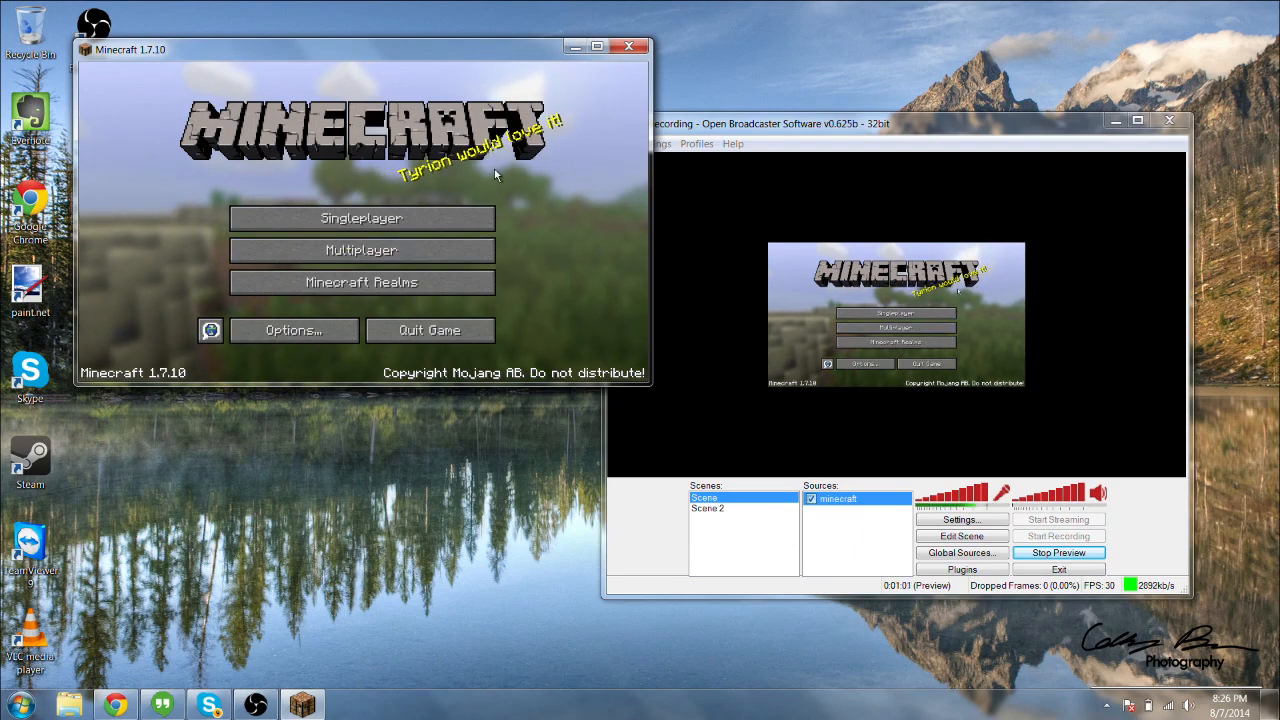
{"action": "left_click", "coordinate": [1150, 372]}
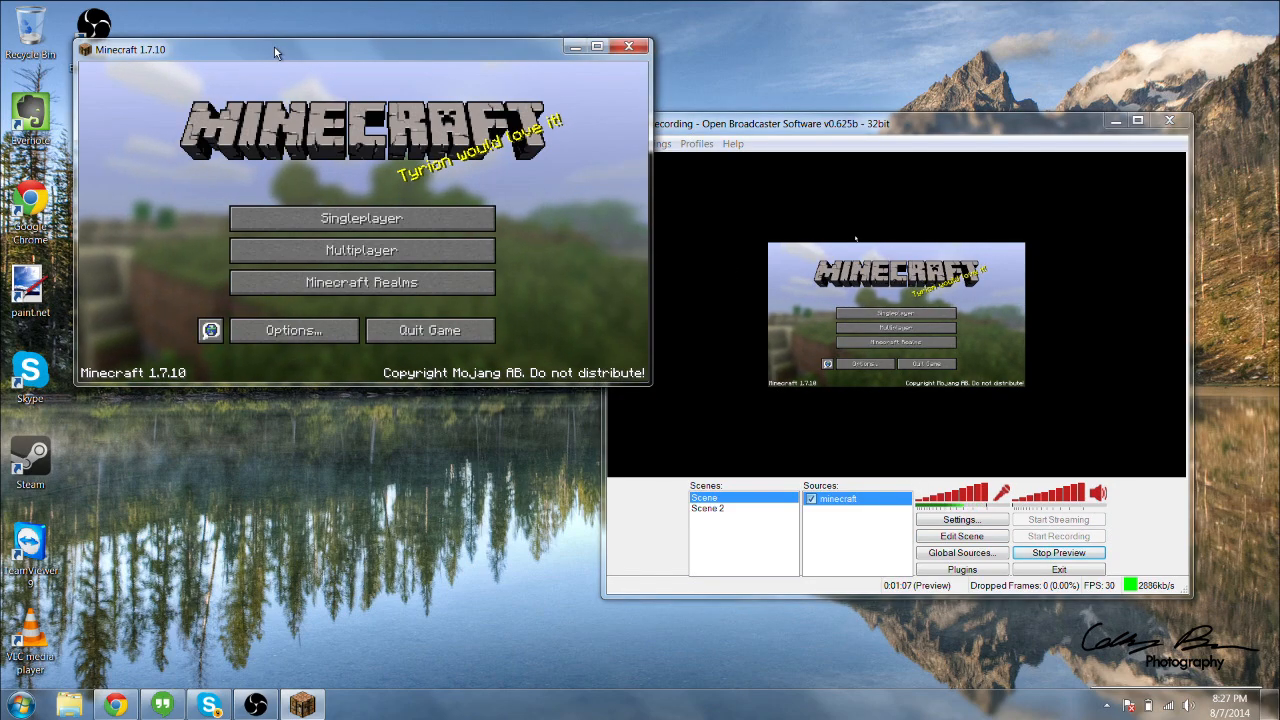
Enlarge the Minecraft window and turn on scene editing for the game capture in the recorder's preview.
{"action": "left_click_drag", "start_coordinate": [274, 47], "coordinate": [234, 33]}
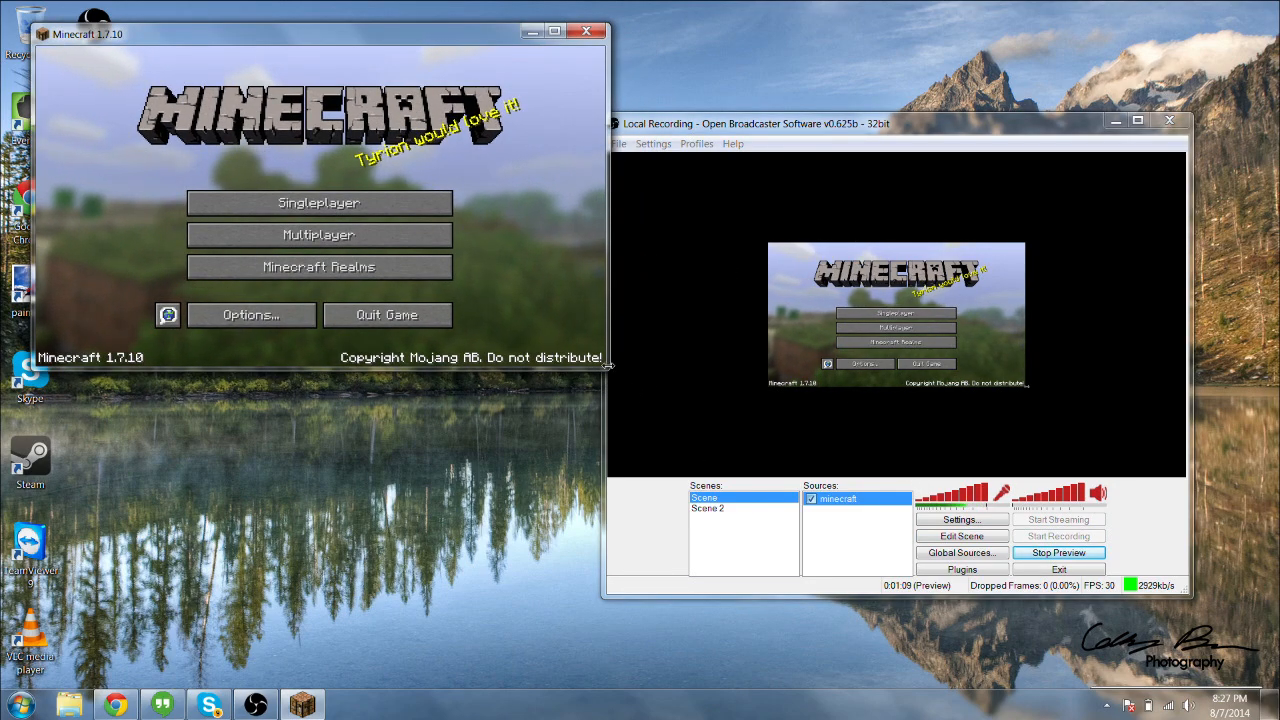
{"action": "left_click_drag", "start_coordinate": [609, 371], "coordinate": [971, 556]}
{"action": "left_click", "coordinate": [1044, 374]}
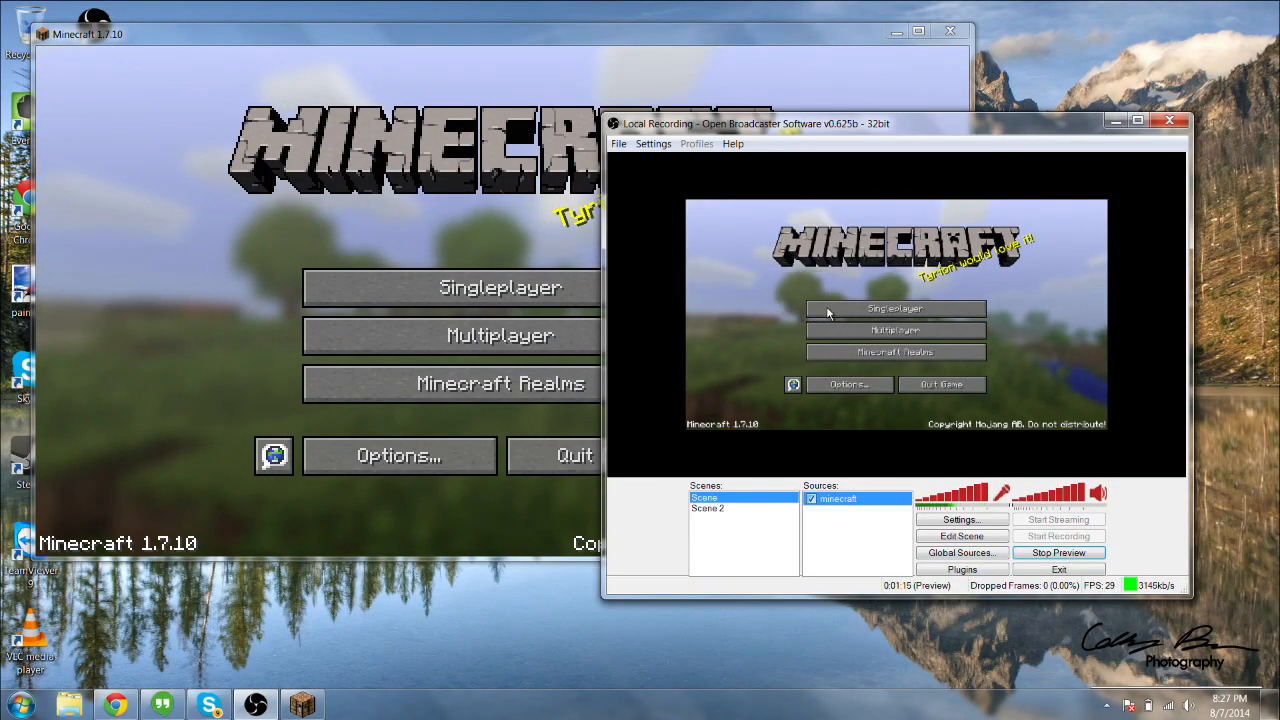
{"action": "left_click", "coordinate": [961, 536]}
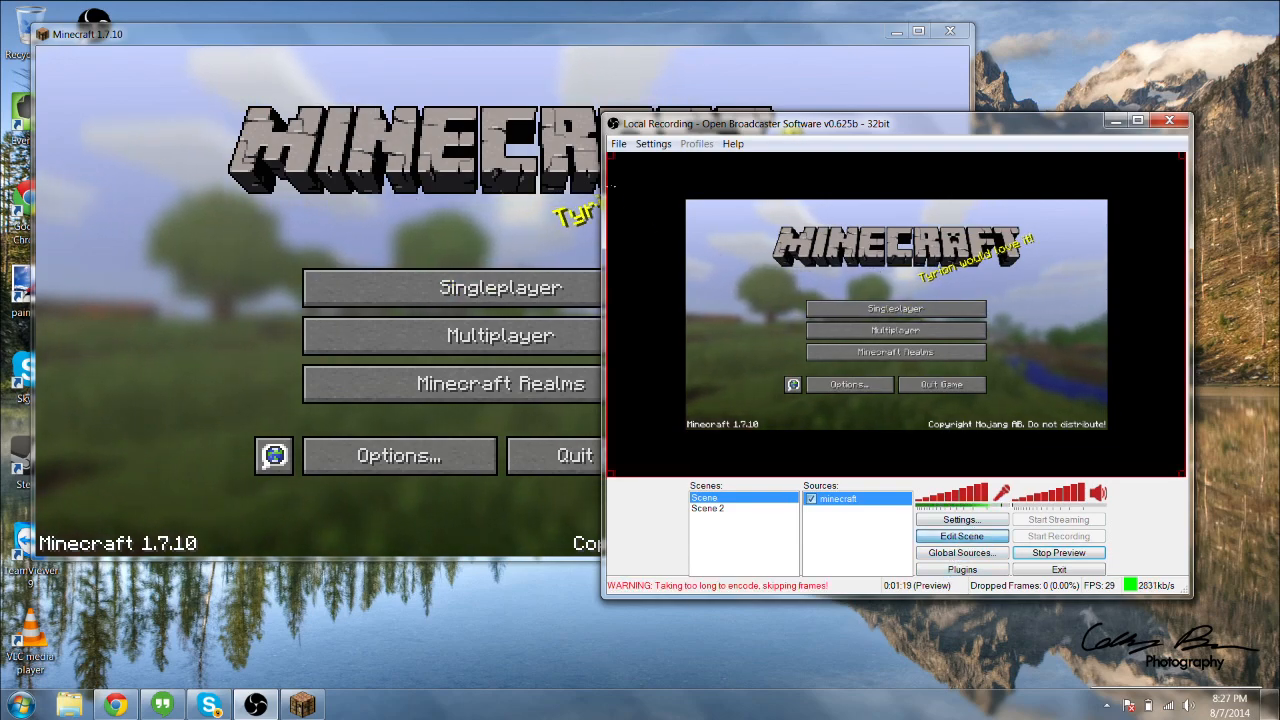
{"action": "left_click_drag", "start_coordinate": [610, 156], "coordinate": [614, 197]}
Maximize the Minecraft window, restore it to a smaller window and return to the recorder.
{"action": "left_click", "coordinate": [407, 425]}
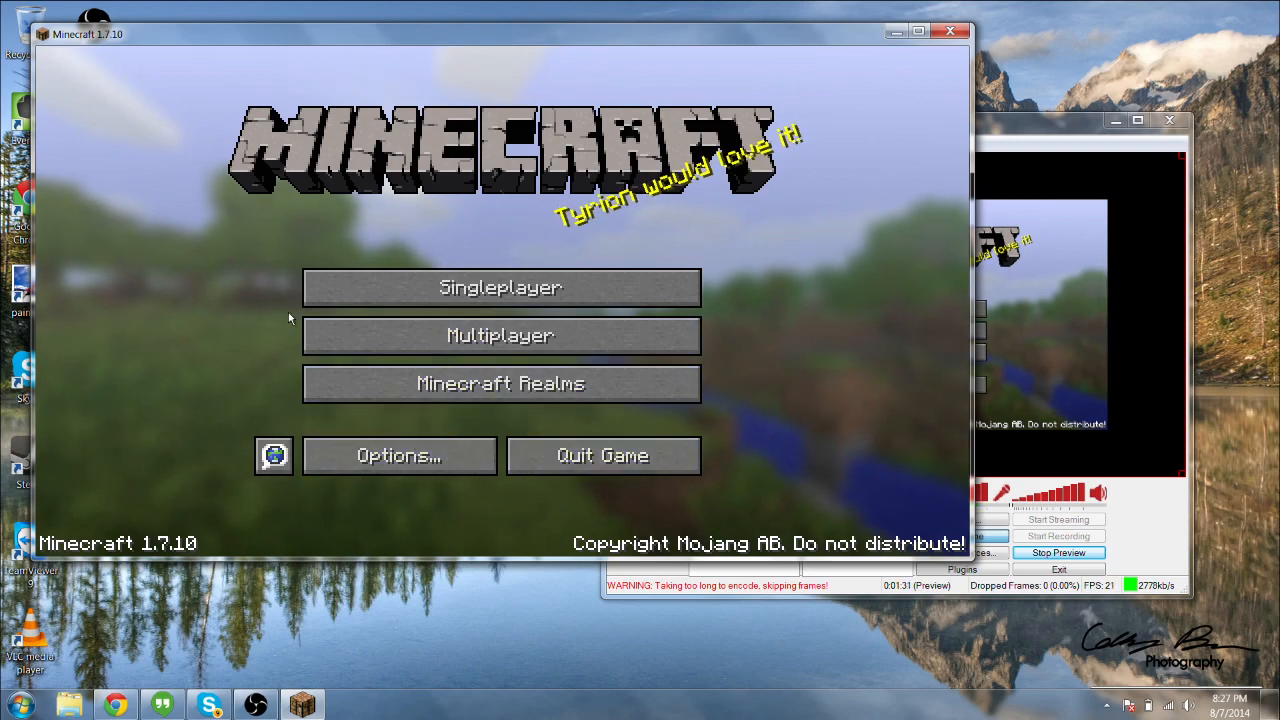
{"action": "double_click", "coordinate": [257, 36]}
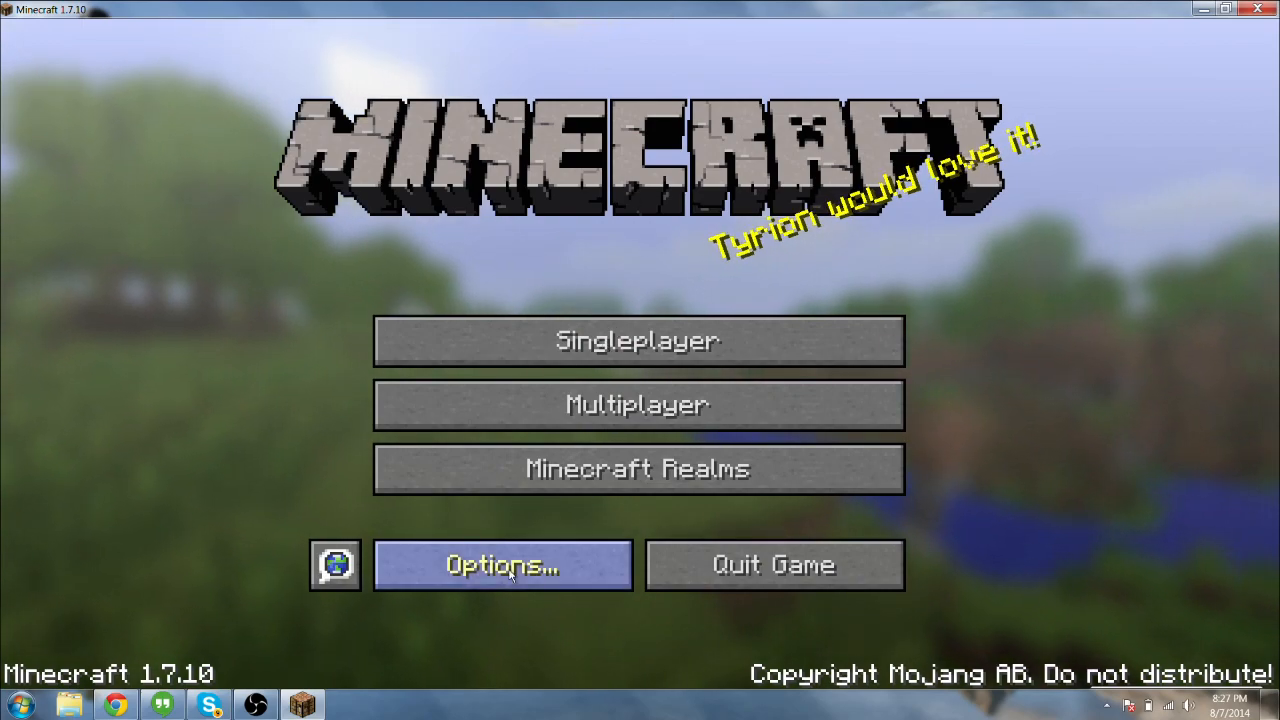
{"action": "left_click_drag", "start_coordinate": [585, 10], "coordinate": [580, 75]}
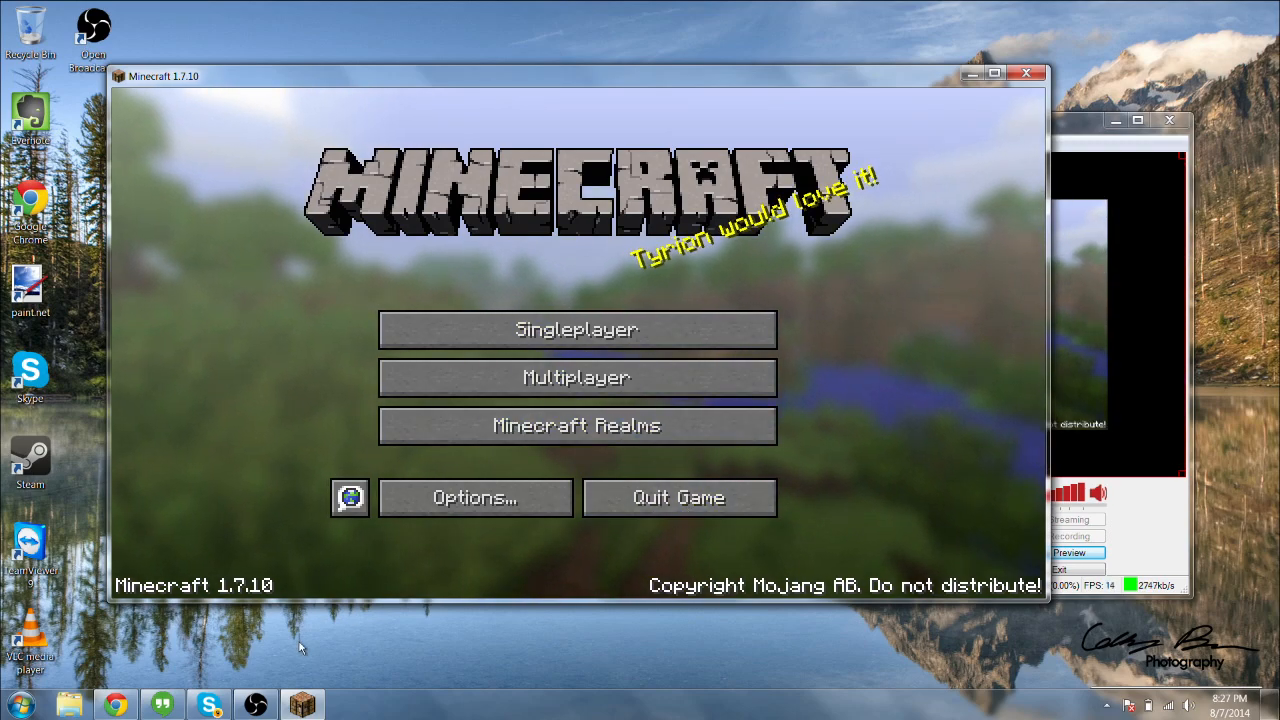
{"action": "left_click", "coordinate": [1159, 217]}
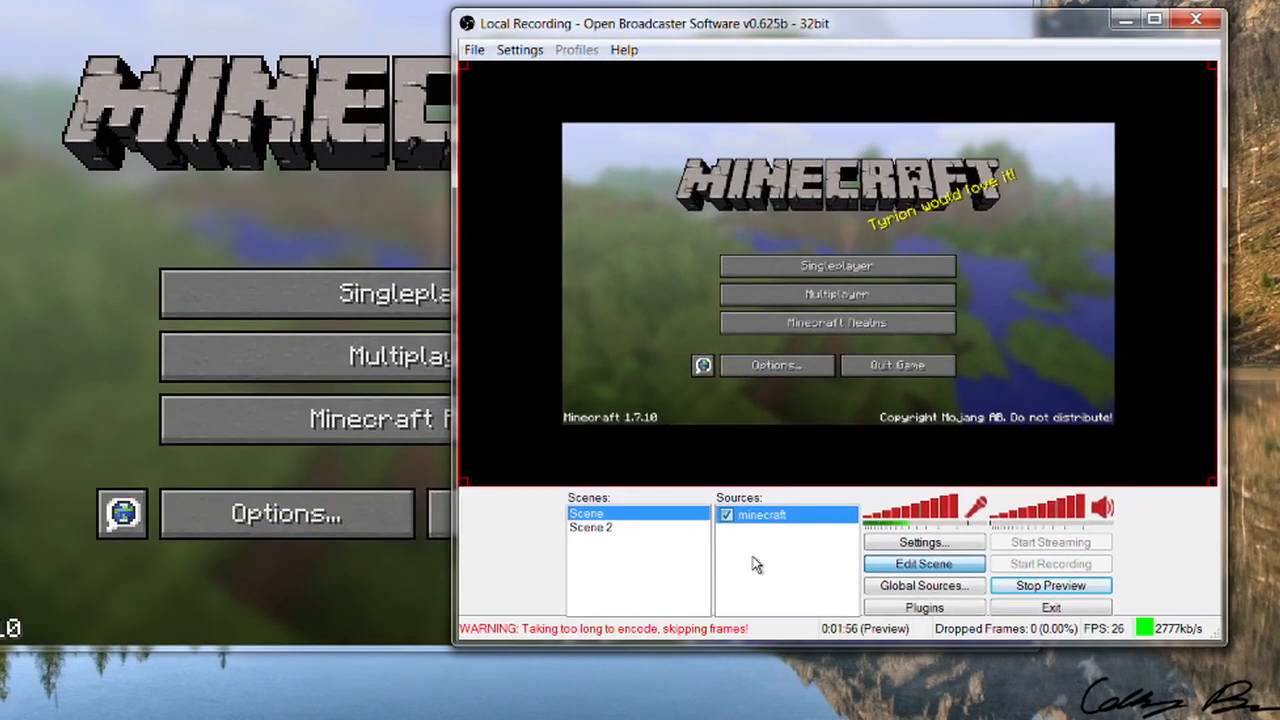
Add a Video Capture Device source to Scene using the TOSHIBA Web Camera - FHD with default camera properties.
{"action": "right_click", "coordinate": [831, 530]}
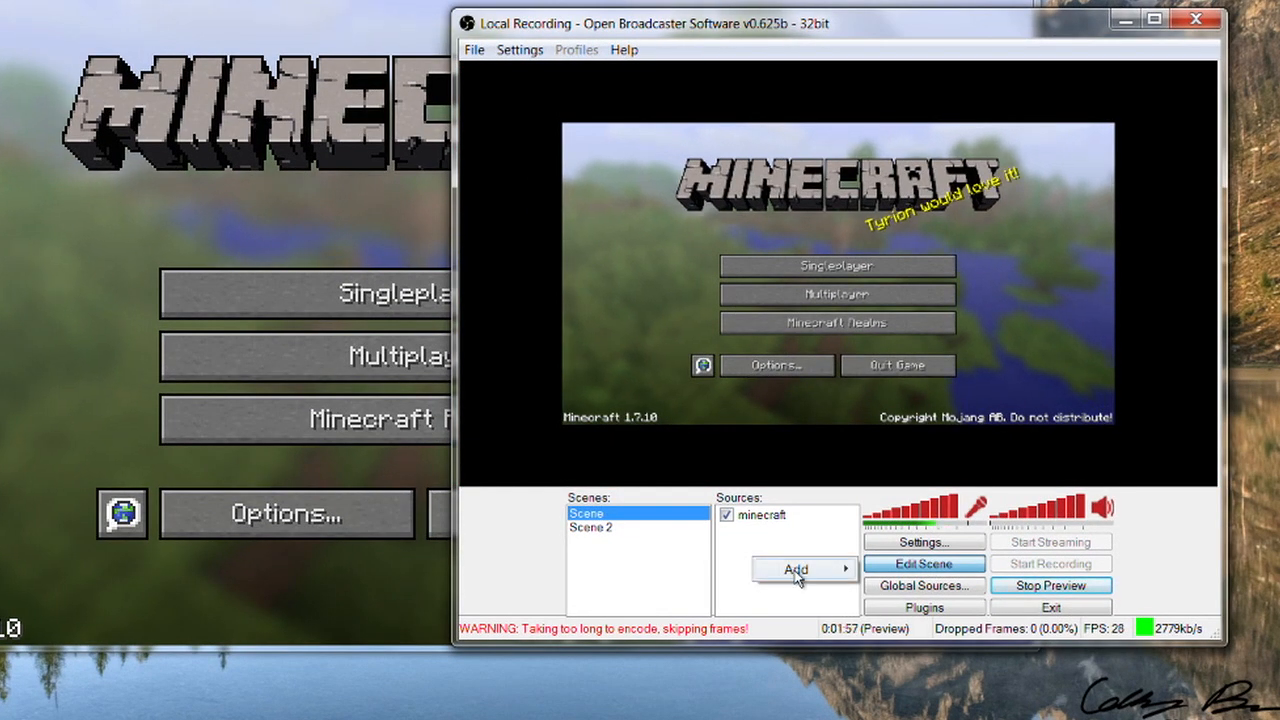
{"action": "mouse_move", "coordinate": [797, 575]}
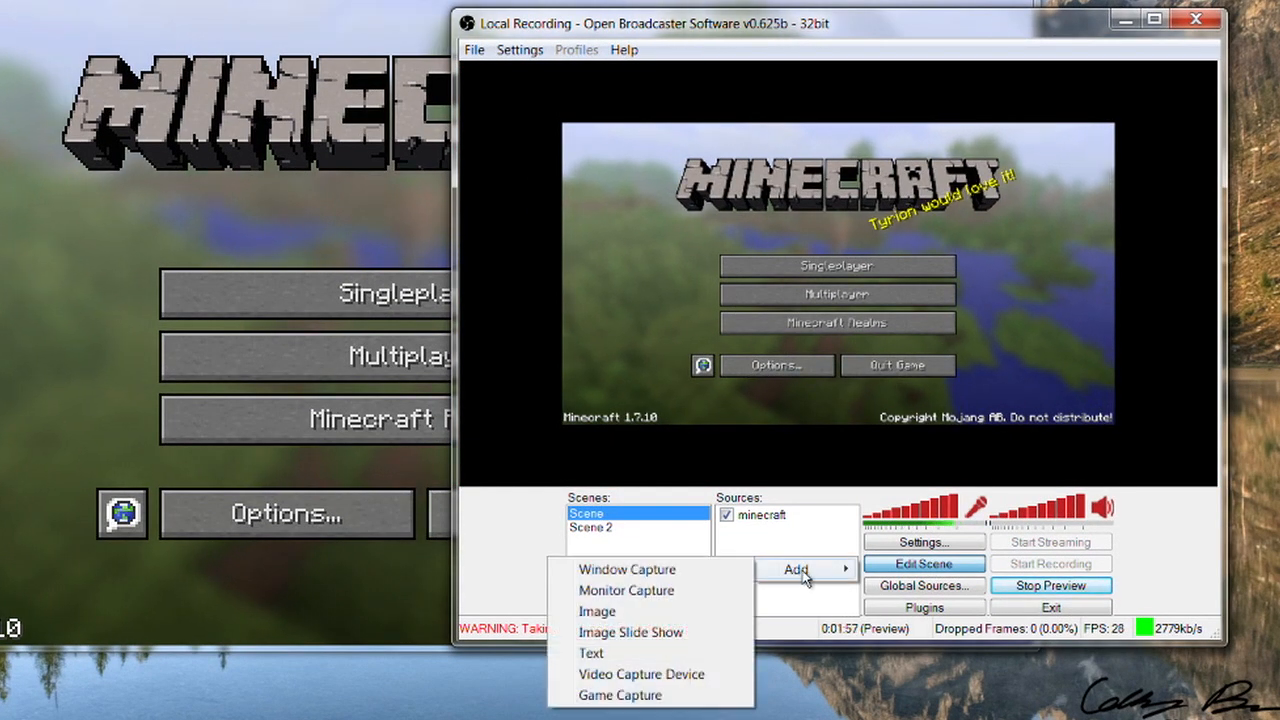
{"action": "left_click", "coordinate": [655, 674]}
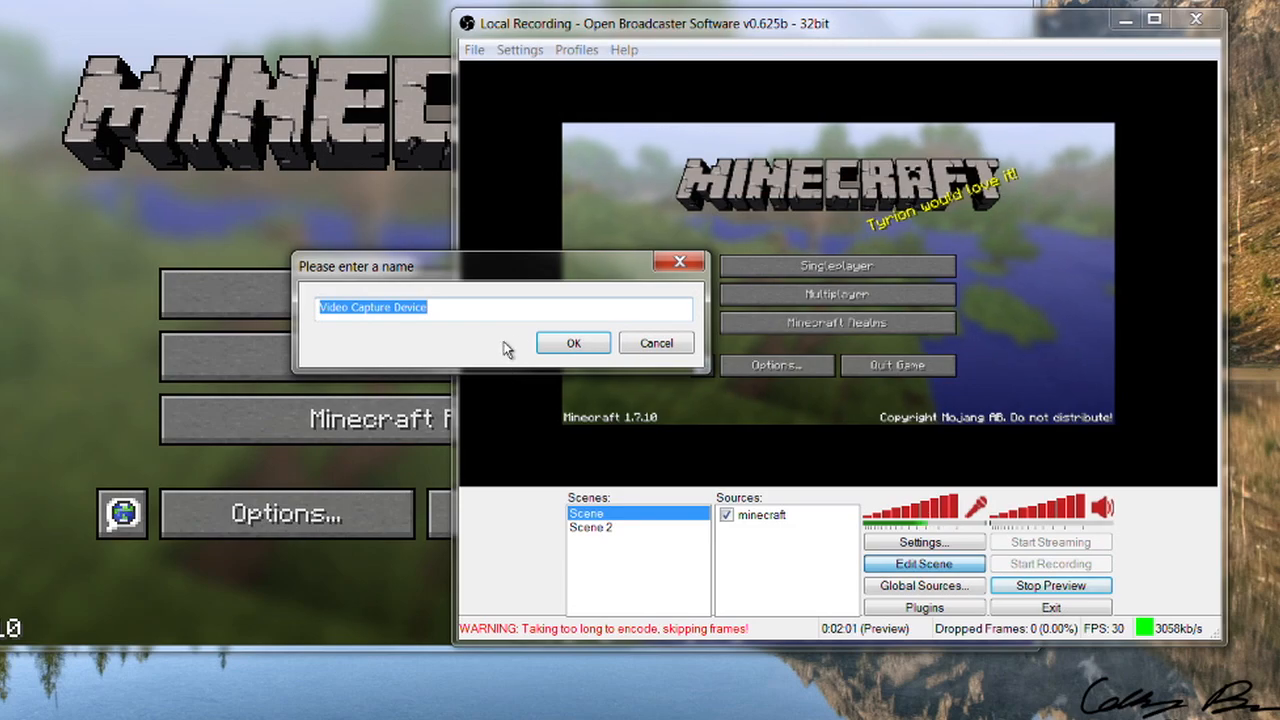
{"action": "left_click", "coordinate": [570, 342]}
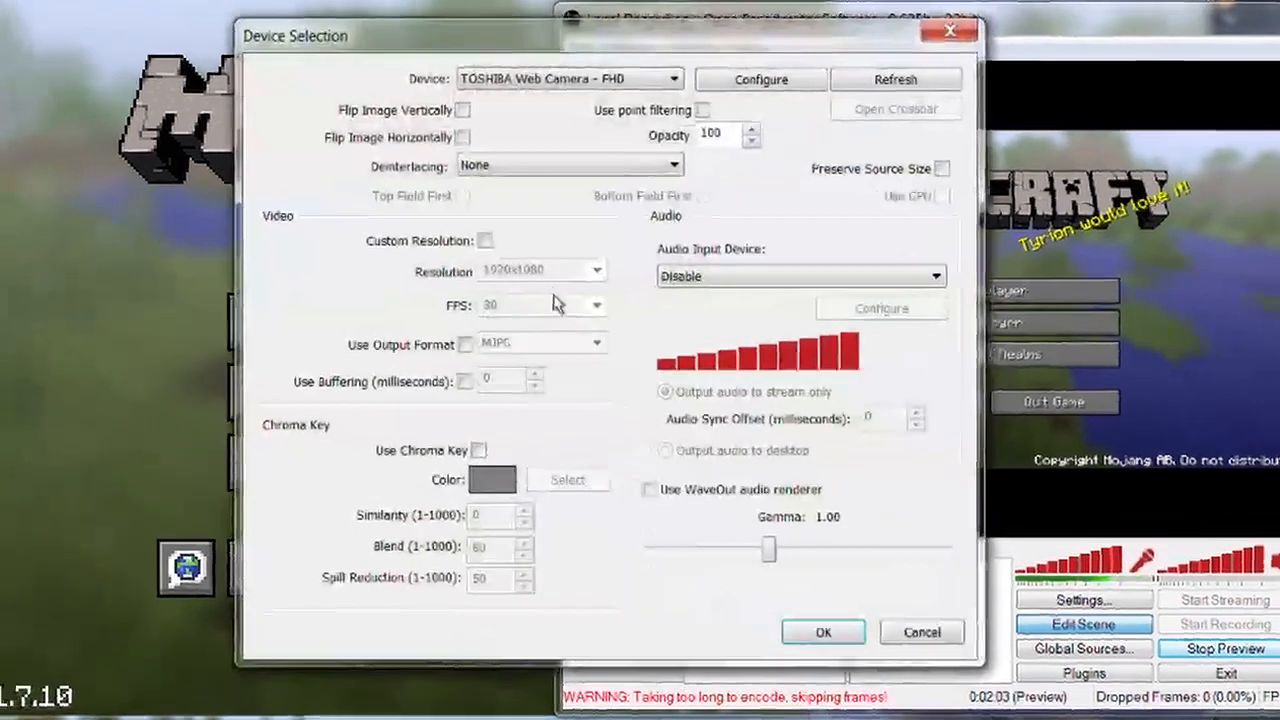
{"action": "left_click", "coordinate": [552, 78]}
{"action": "left_click", "coordinate": [552, 94]}
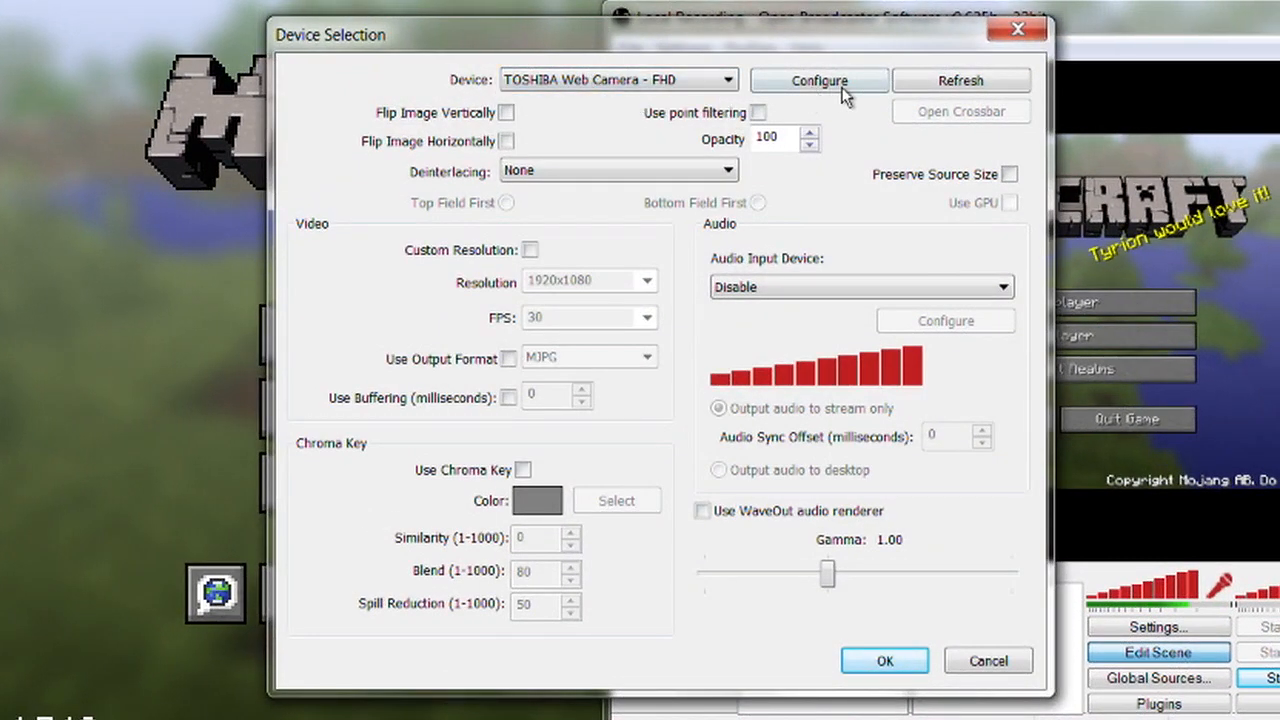
{"action": "left_click", "coordinate": [820, 82]}
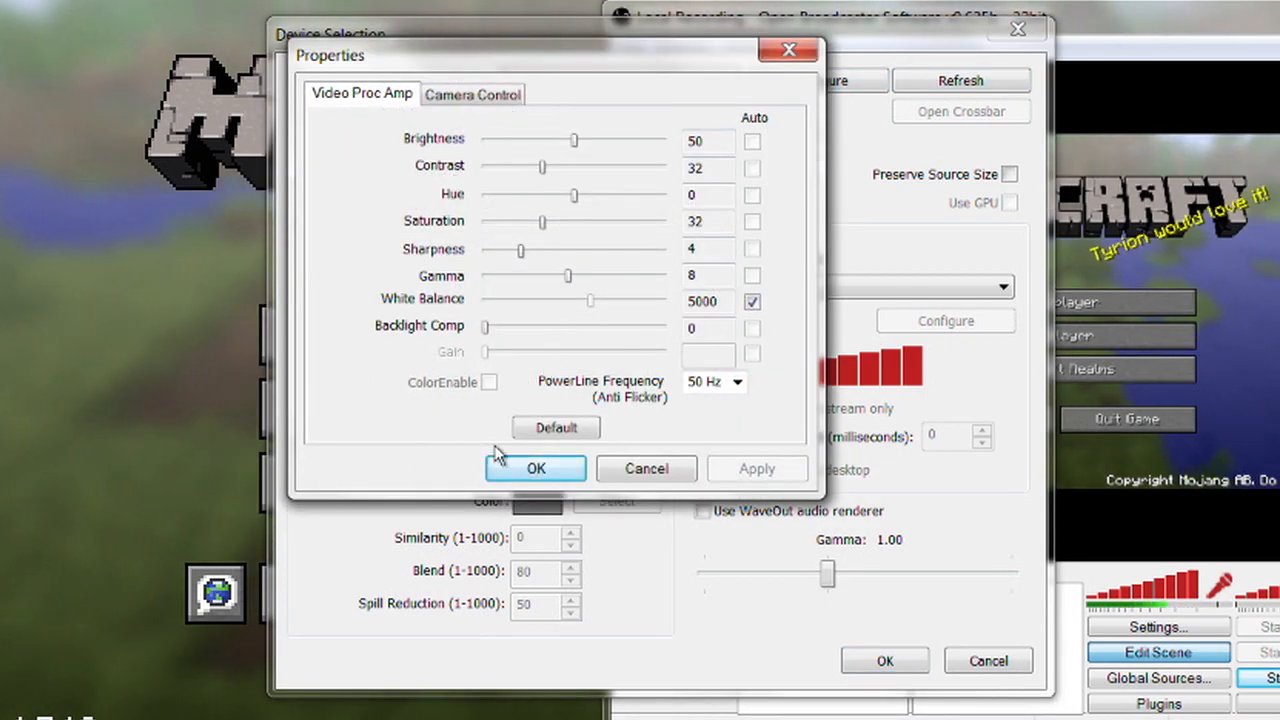
{"action": "left_click", "coordinate": [641, 469]}
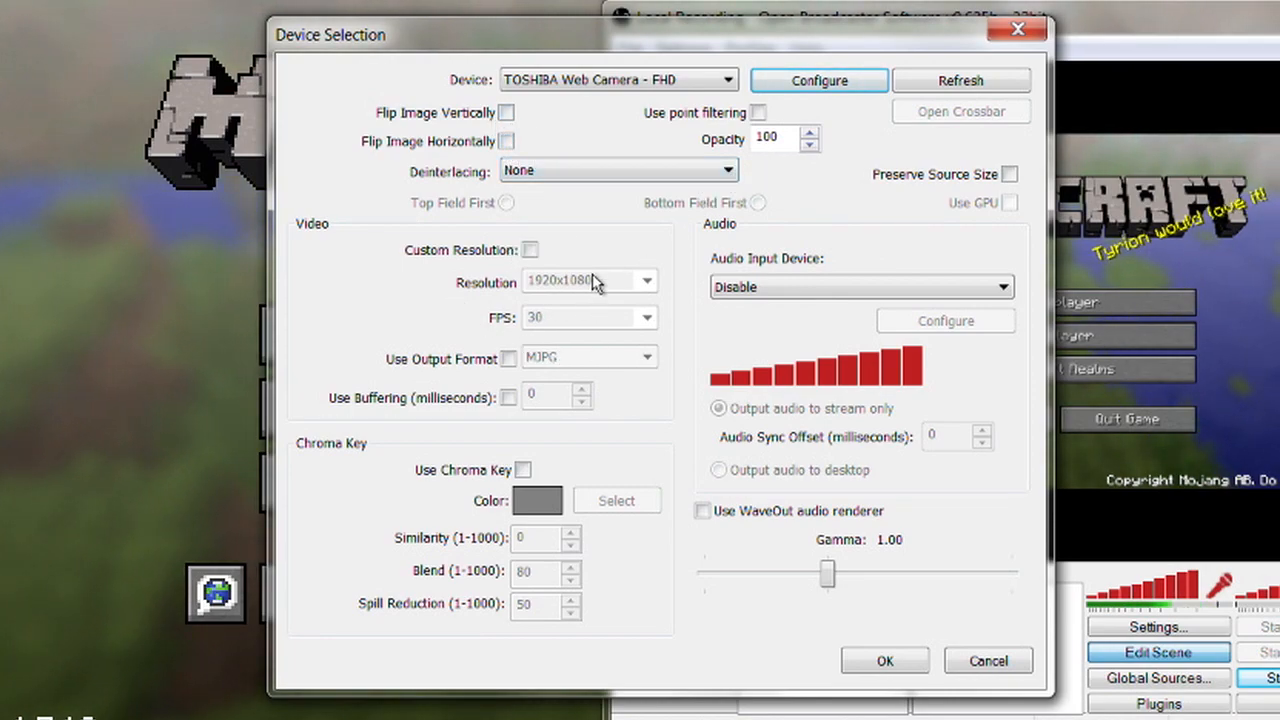
{"action": "left_click", "coordinate": [880, 662]}
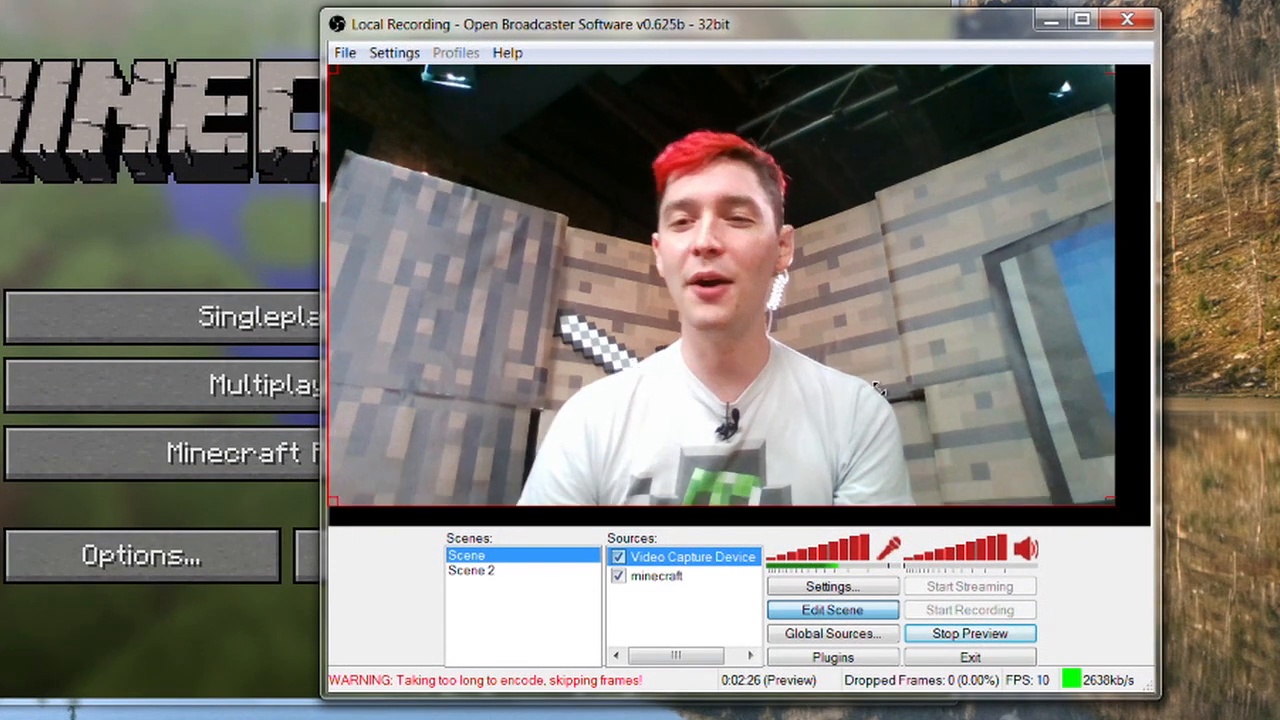
Shrink the webcam image to a small overlay, place it over the game capture's upper-left corner and deselect it.
{"action": "left_click_drag", "start_coordinate": [1183, 477], "coordinate": [753, 246]}
{"action": "left_click_drag", "start_coordinate": [536, 198], "coordinate": [528, 176]}
{"action": "left_click_drag", "start_coordinate": [431, 141], "coordinate": [474, 165]}
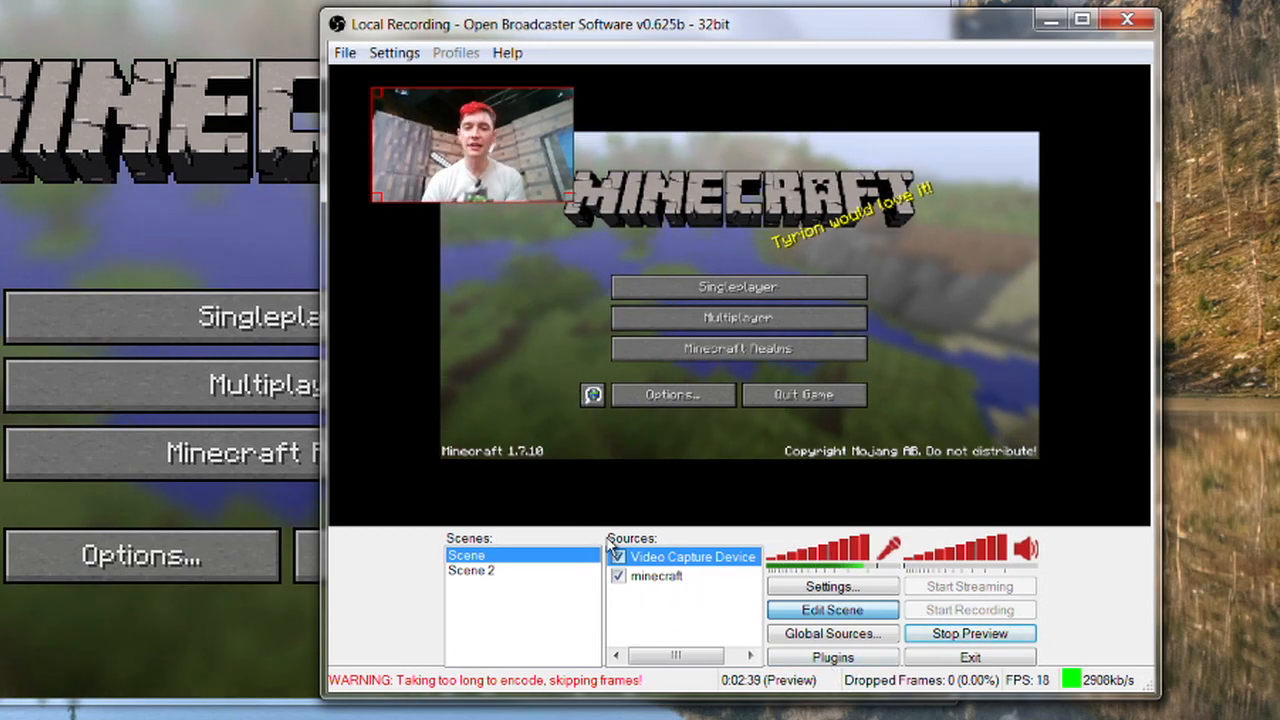
{"action": "left_click", "coordinate": [648, 600]}
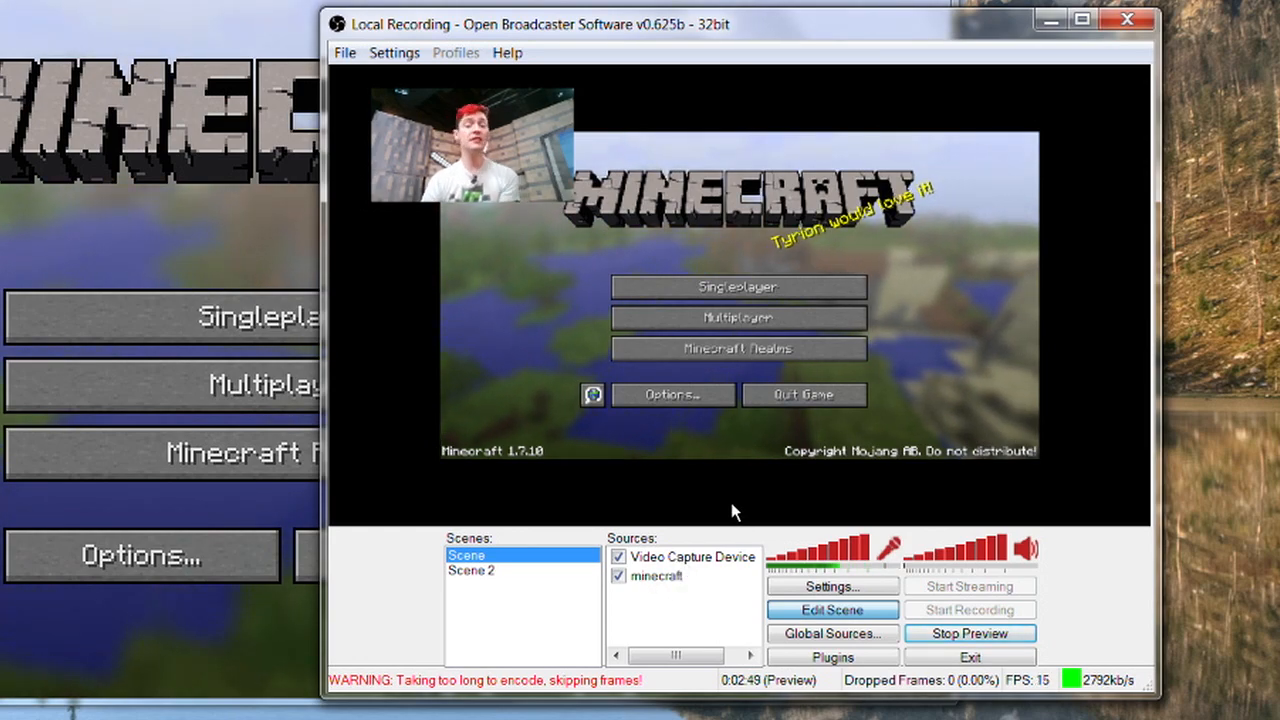
Add a Monitor Capture source to Scene 2 that captures monitor 1 with the mouse cursor.
{"action": "left_click", "coordinate": [490, 571]}
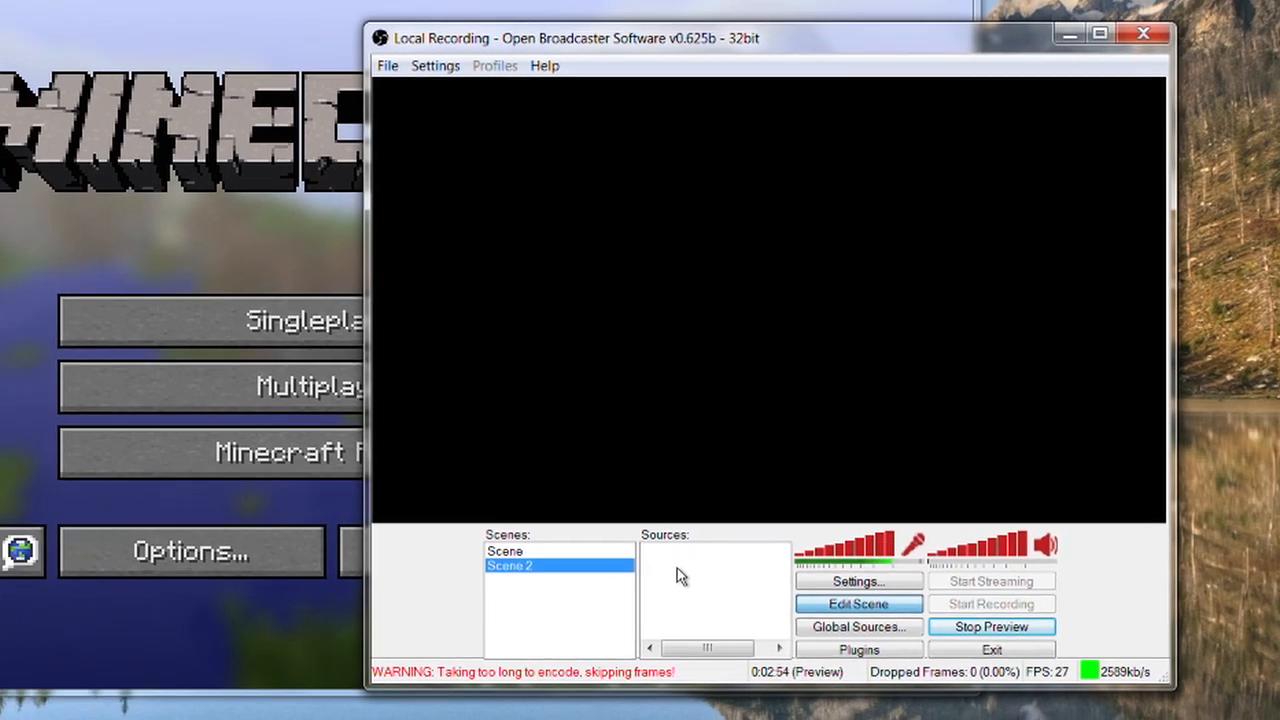
{"action": "right_click", "coordinate": [649, 575]}
{"action": "mouse_move", "coordinate": [693, 586]}
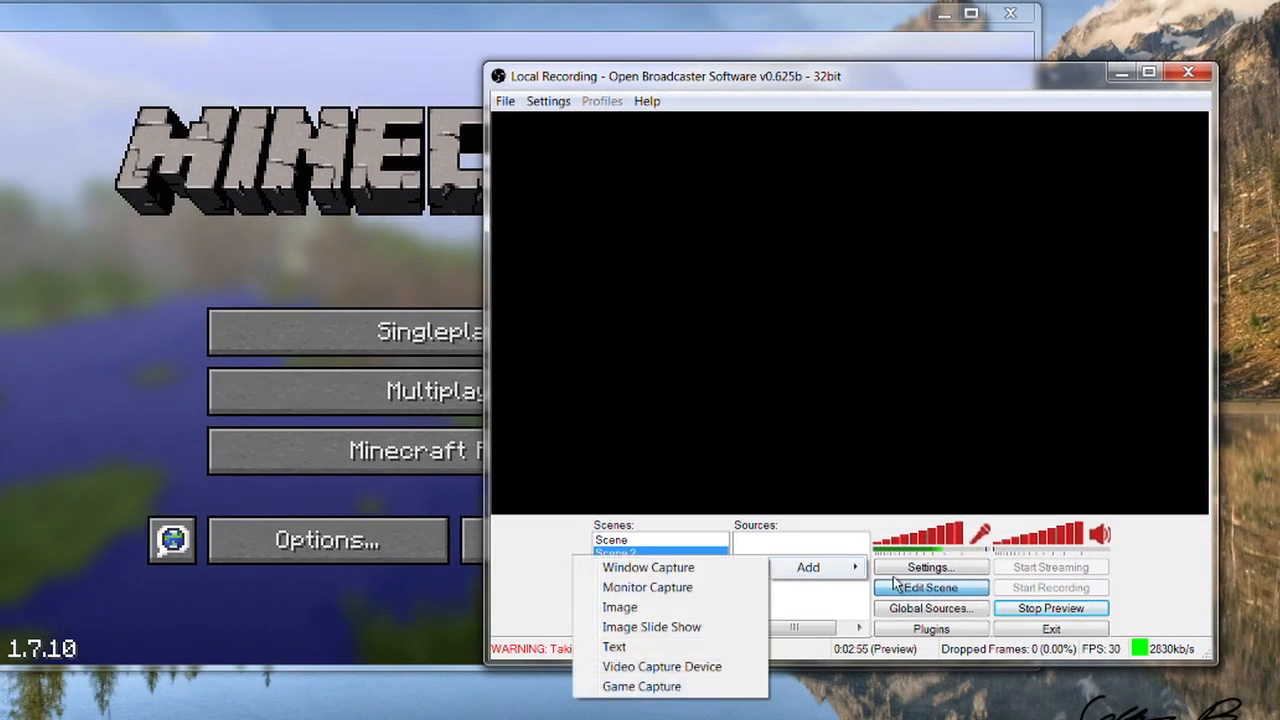
{"action": "left_click", "coordinate": [661, 589]}
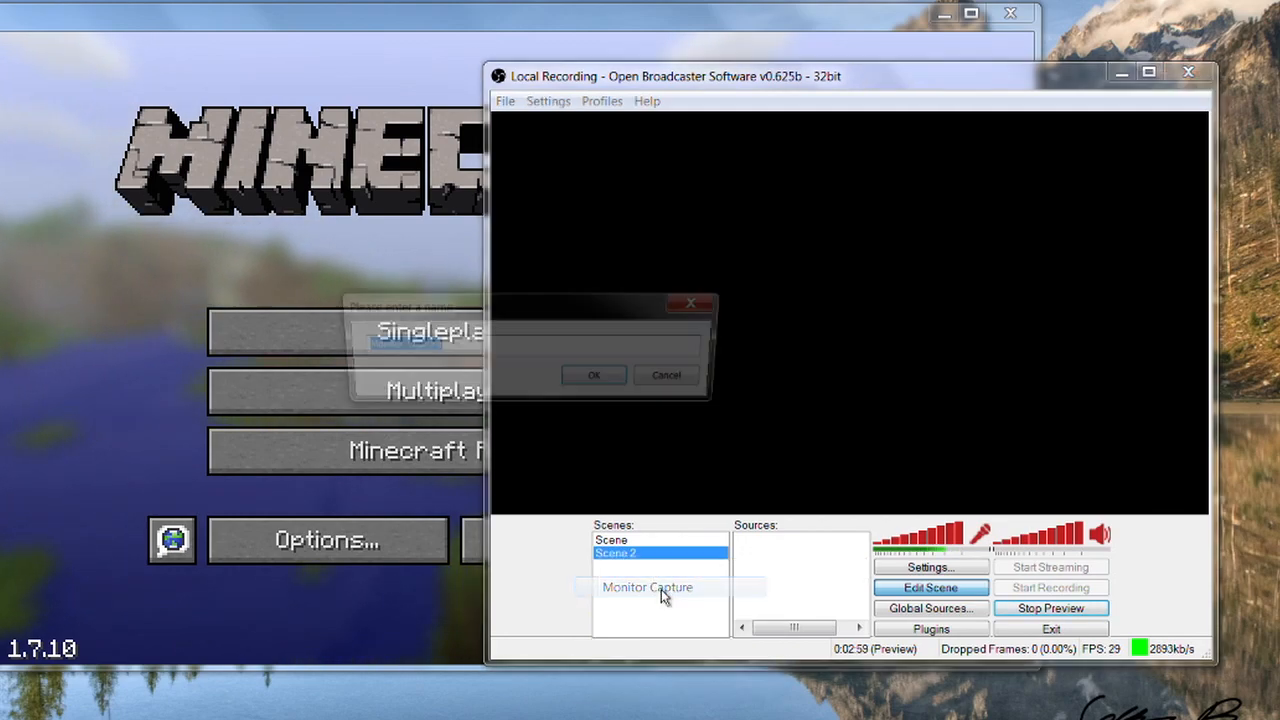
{"action": "left_click", "coordinate": [596, 380]}
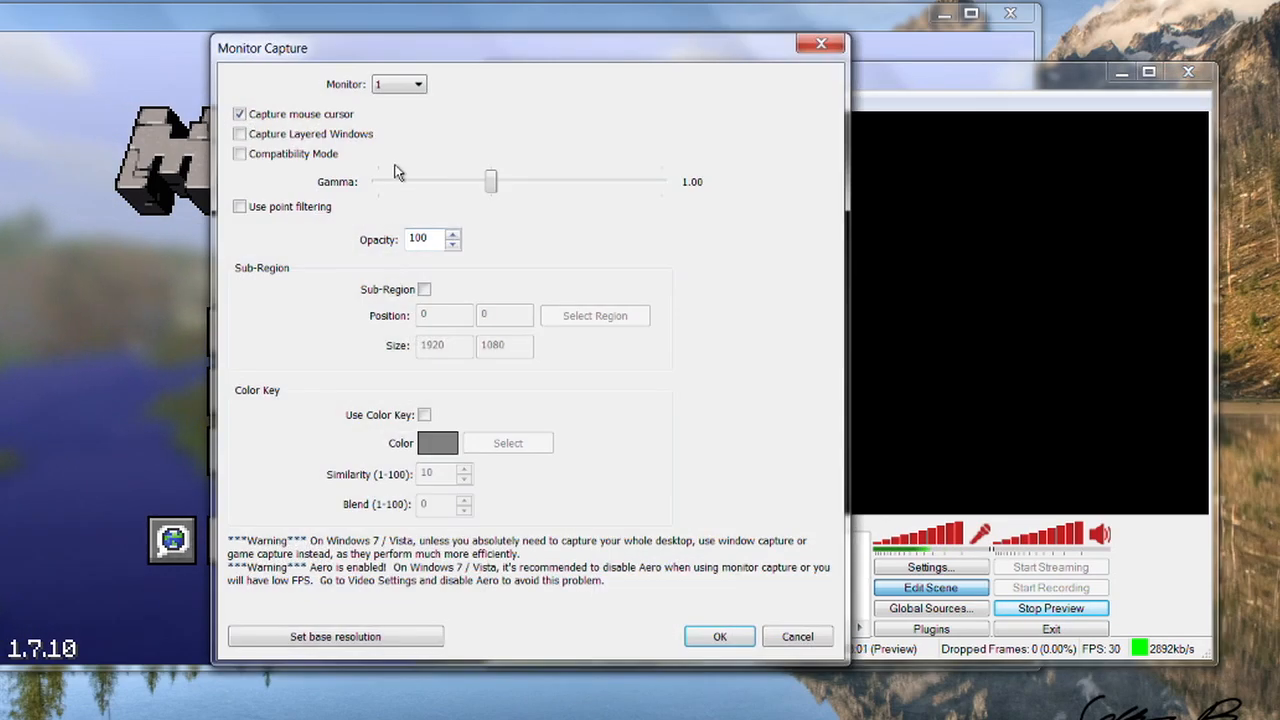
{"action": "left_click", "coordinate": [720, 637]}
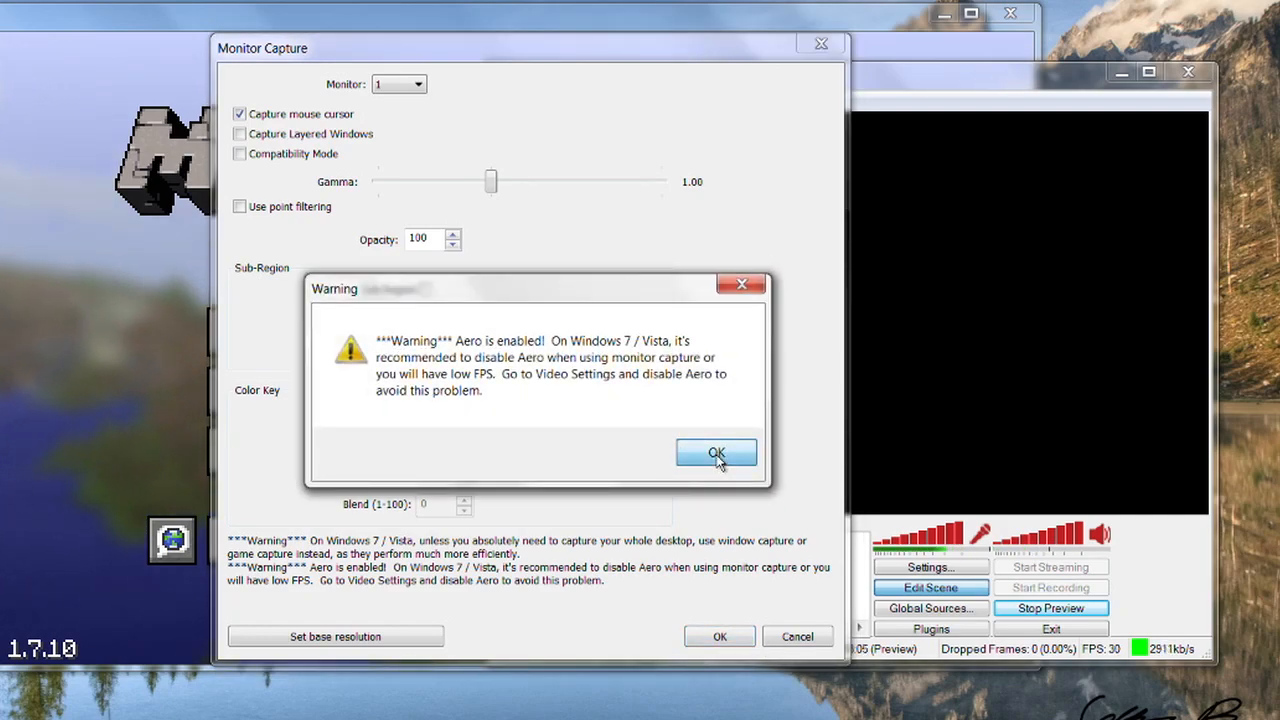
{"action": "left_click", "coordinate": [717, 453]}
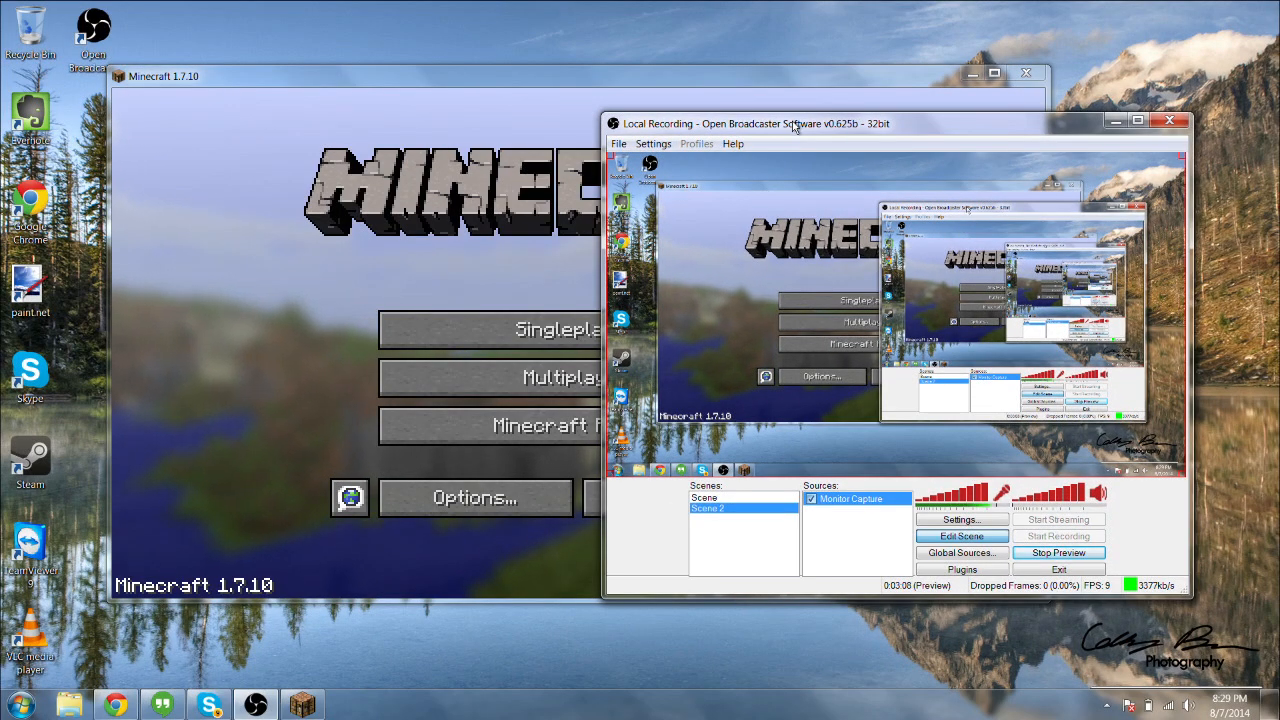
Reposition the recorder window and switch between Scene and Scene 2 to compare their previews, ending on Scene.
{"action": "left_click_drag", "start_coordinate": [793, 126], "coordinate": [839, 165]}
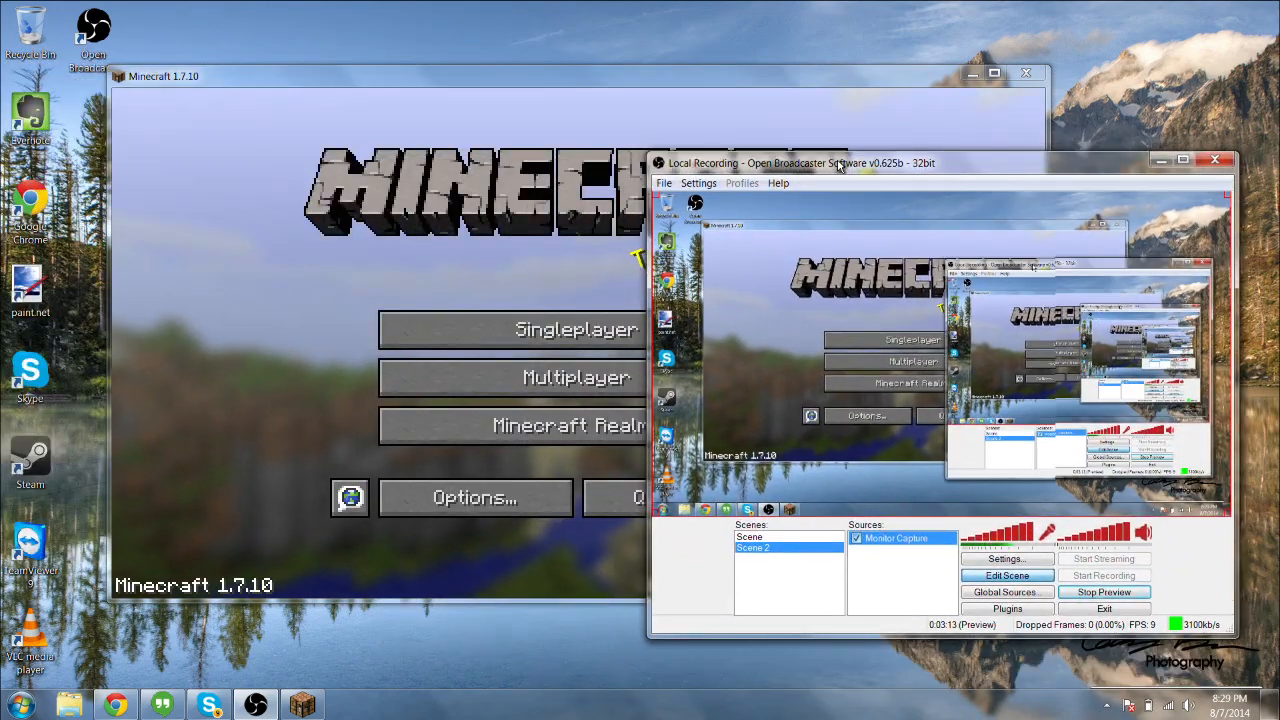
{"action": "left_click", "coordinate": [755, 539]}
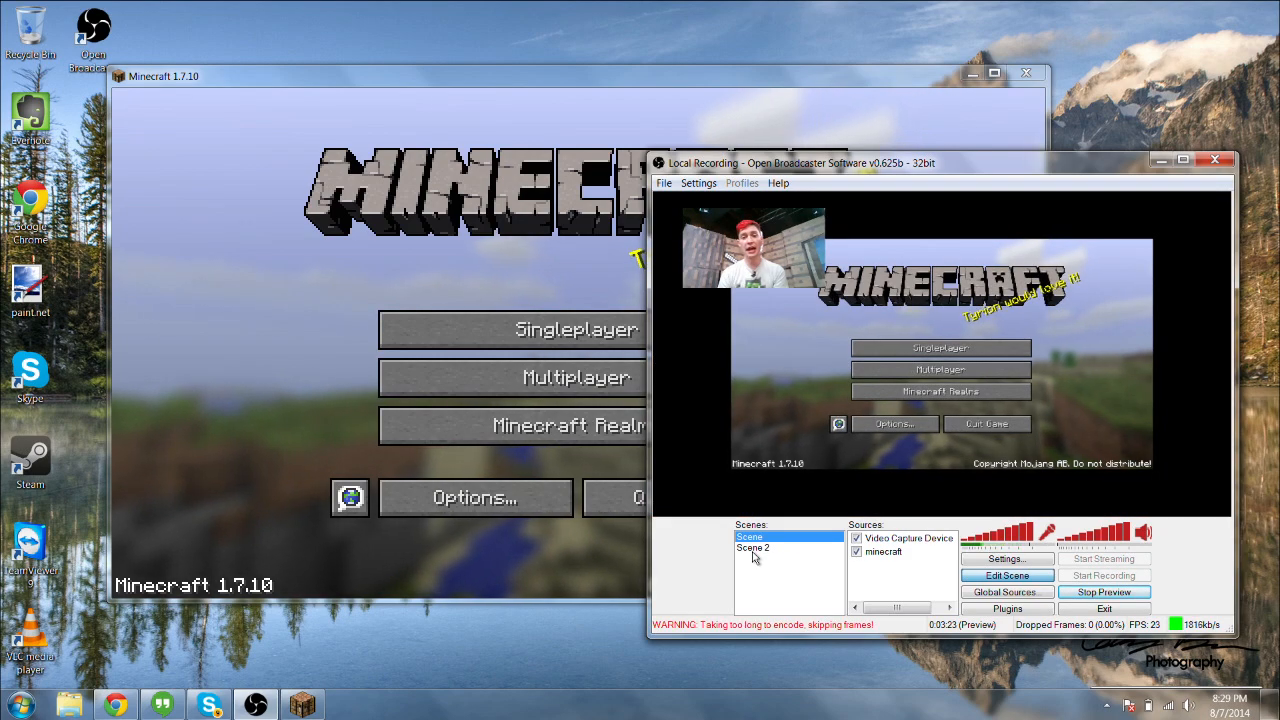
{"action": "left_click", "coordinate": [755, 548]}
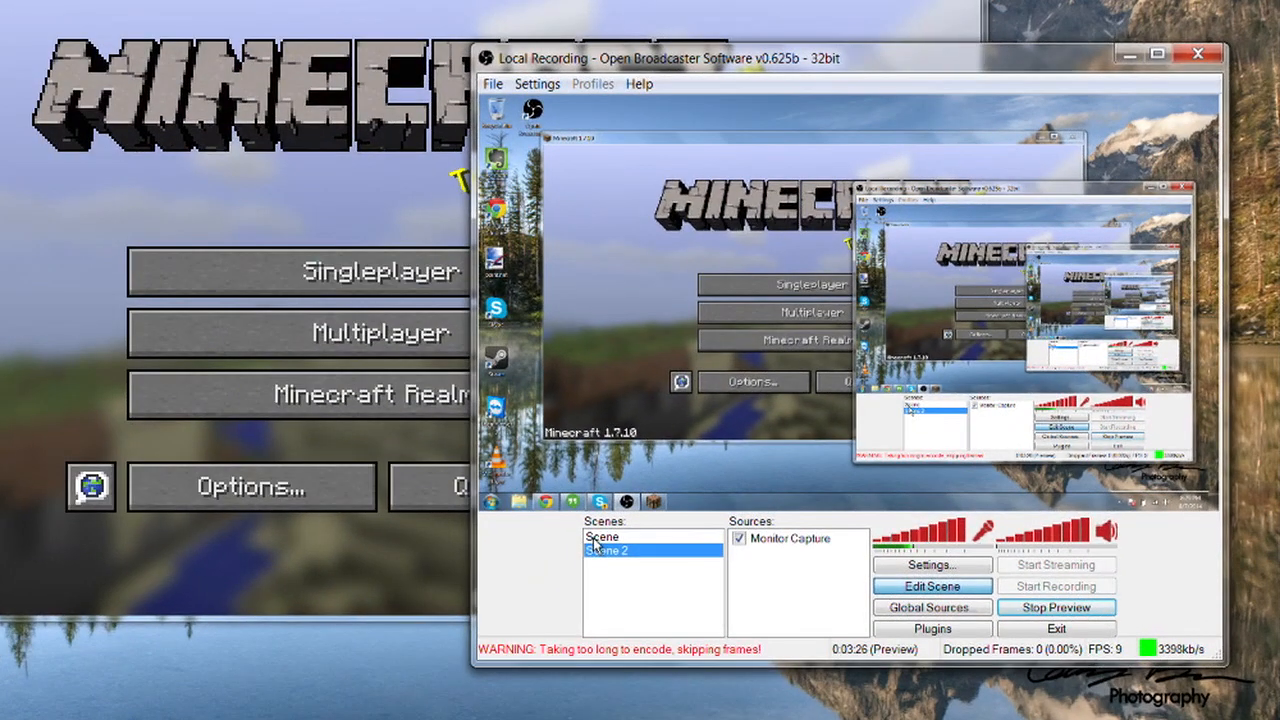
{"action": "left_click", "coordinate": [744, 539]}
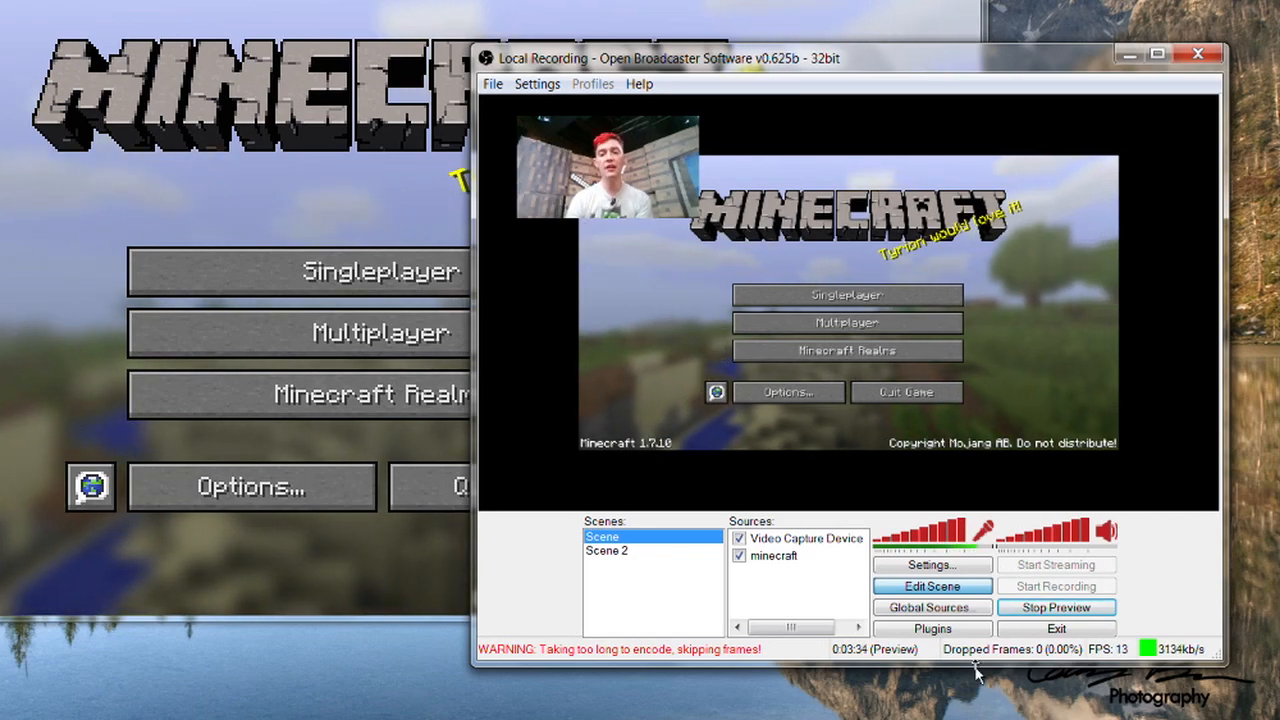
Open the global sources and review which source types can be added, without adding one.
{"action": "left_click", "coordinate": [955, 612]}
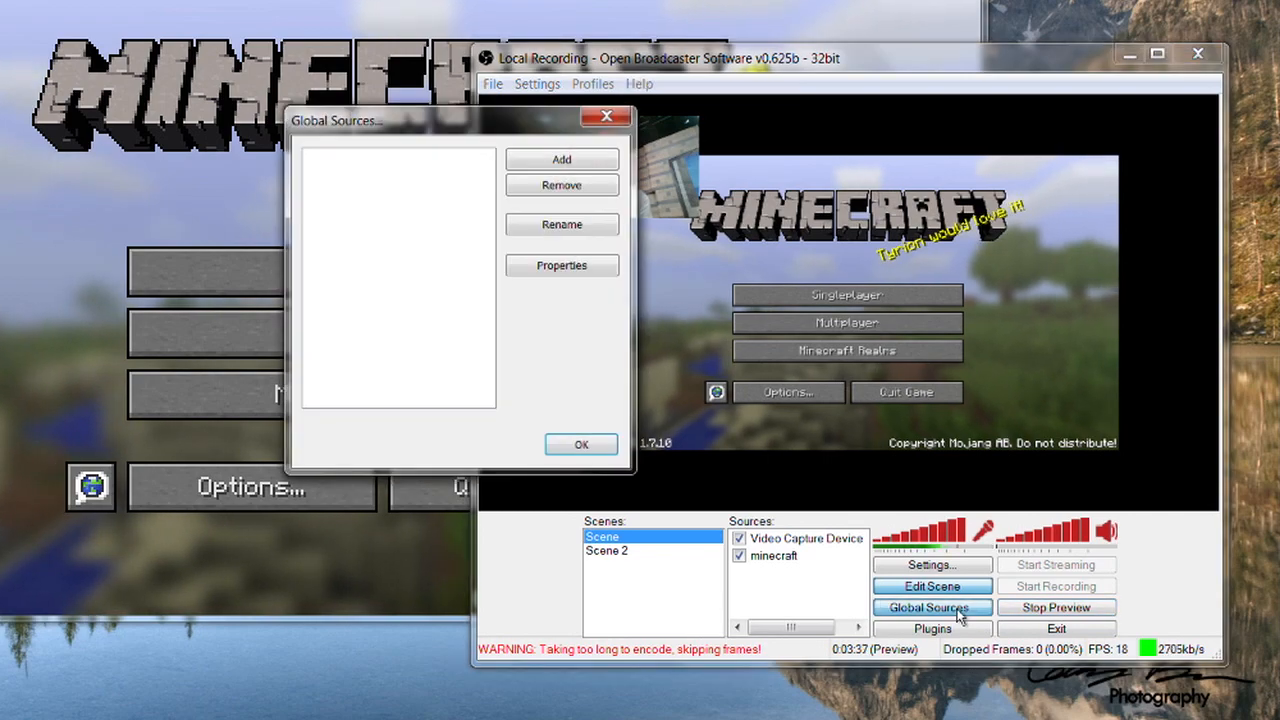
{"action": "left_click", "coordinate": [530, 160]}
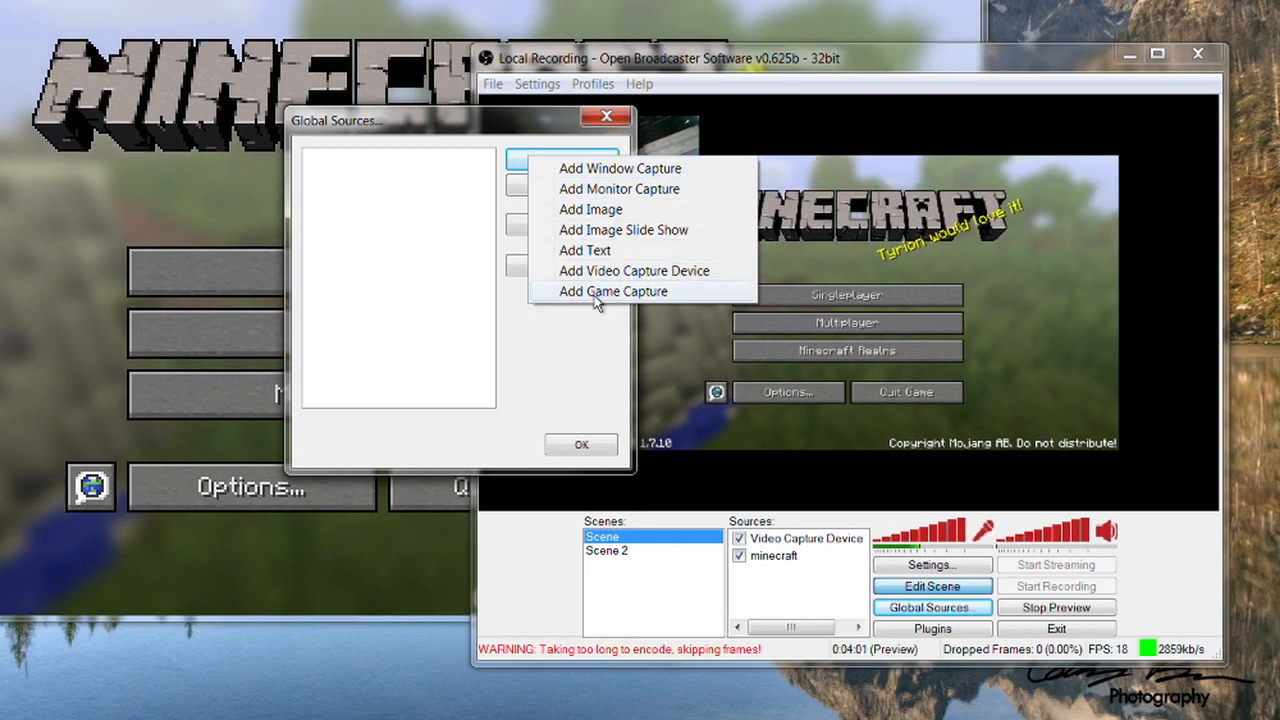
{"action": "left_click", "coordinate": [576, 327]}
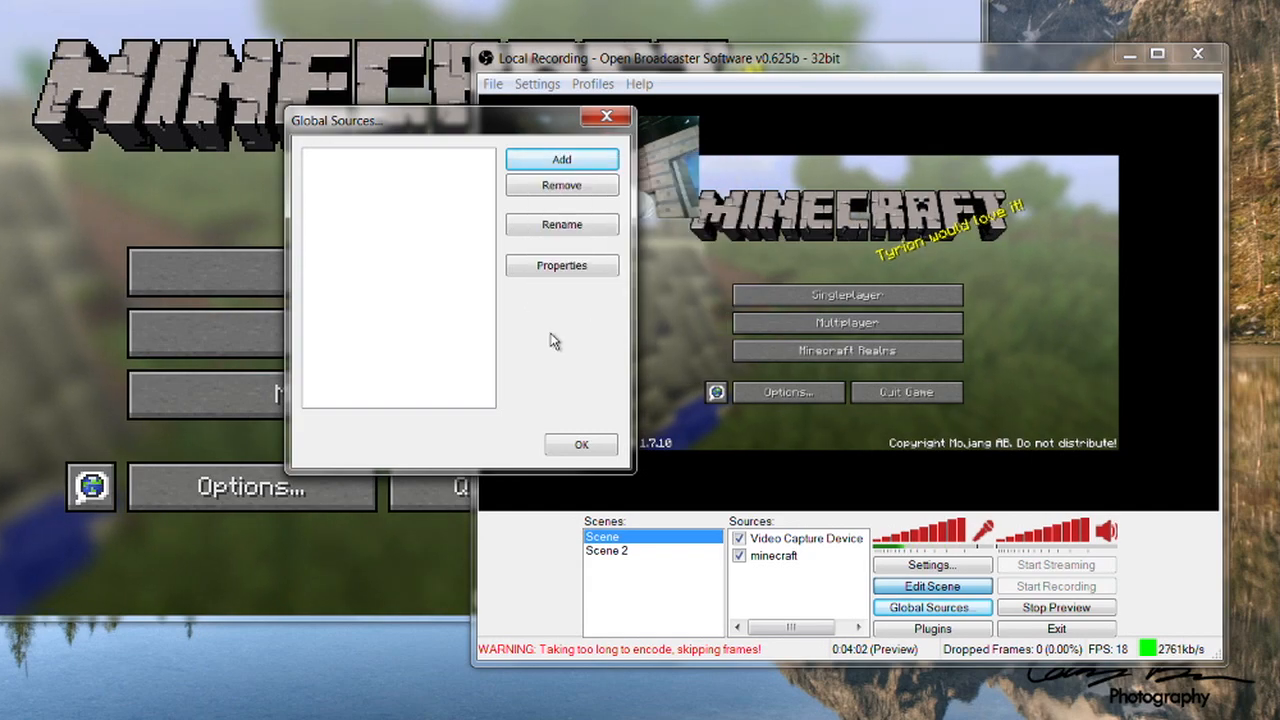